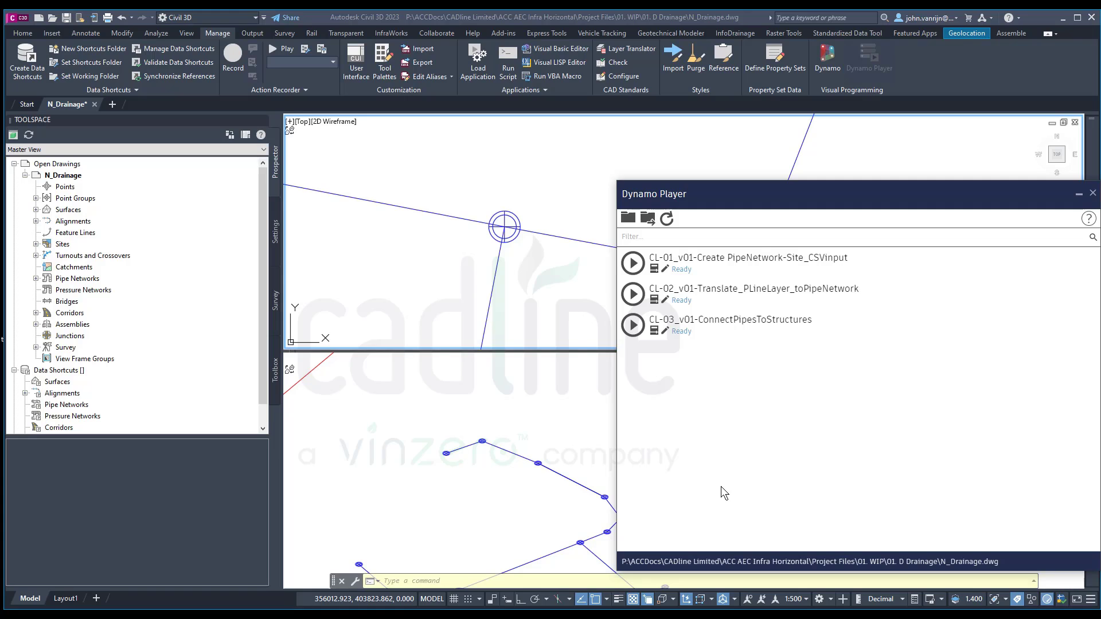
Step: LIST the drainage polyline's properties to confirm it is on layer New-Proposal_Drainage
click(548, 235)
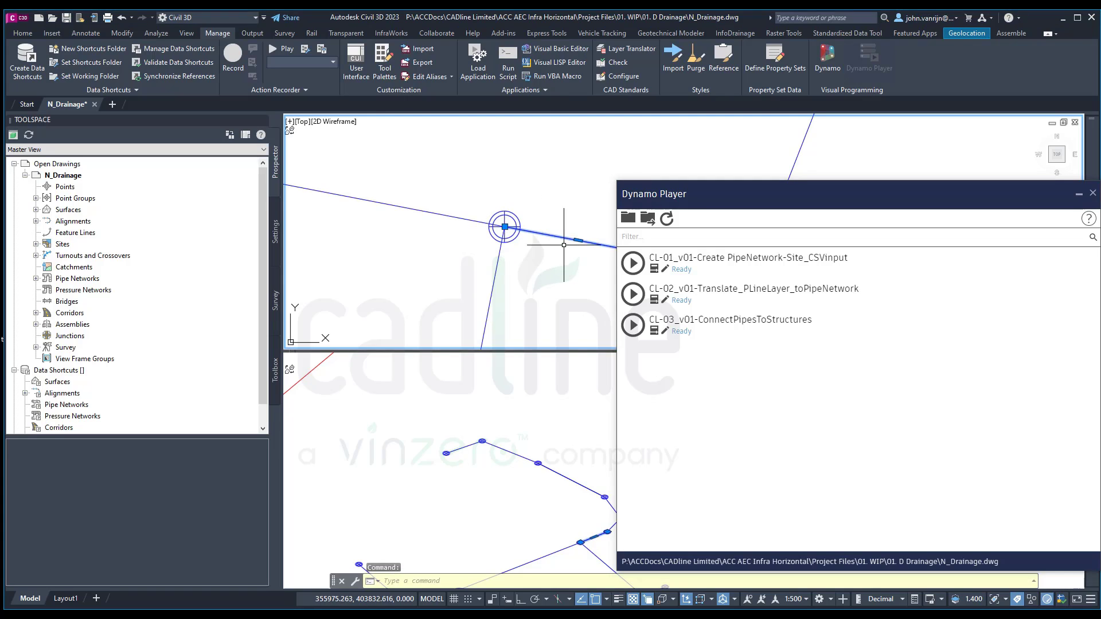
text(li)
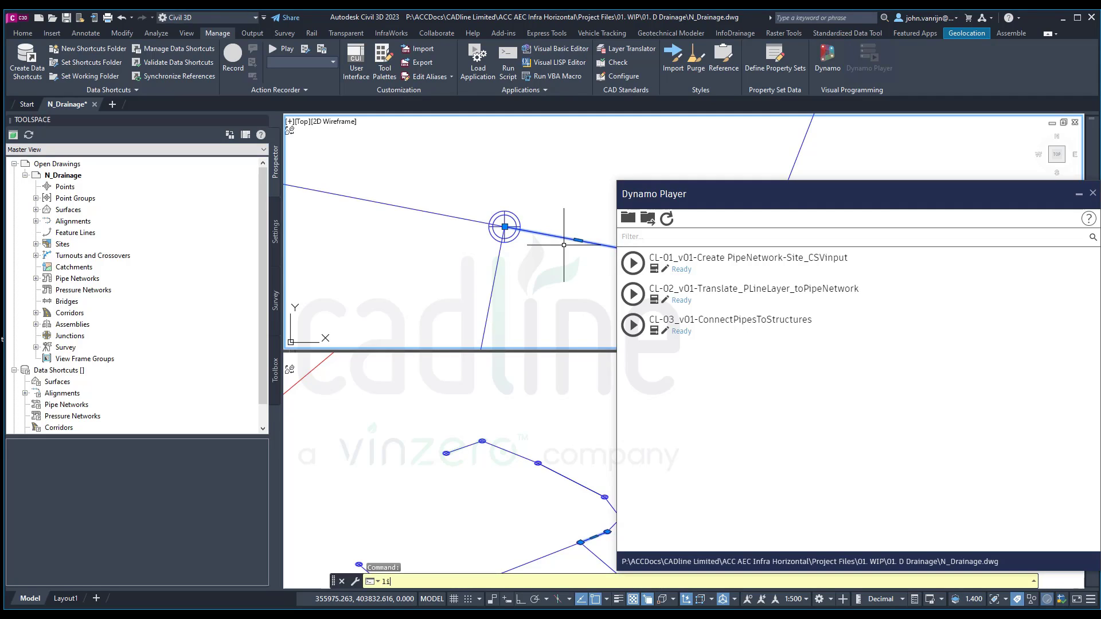
key(Return)
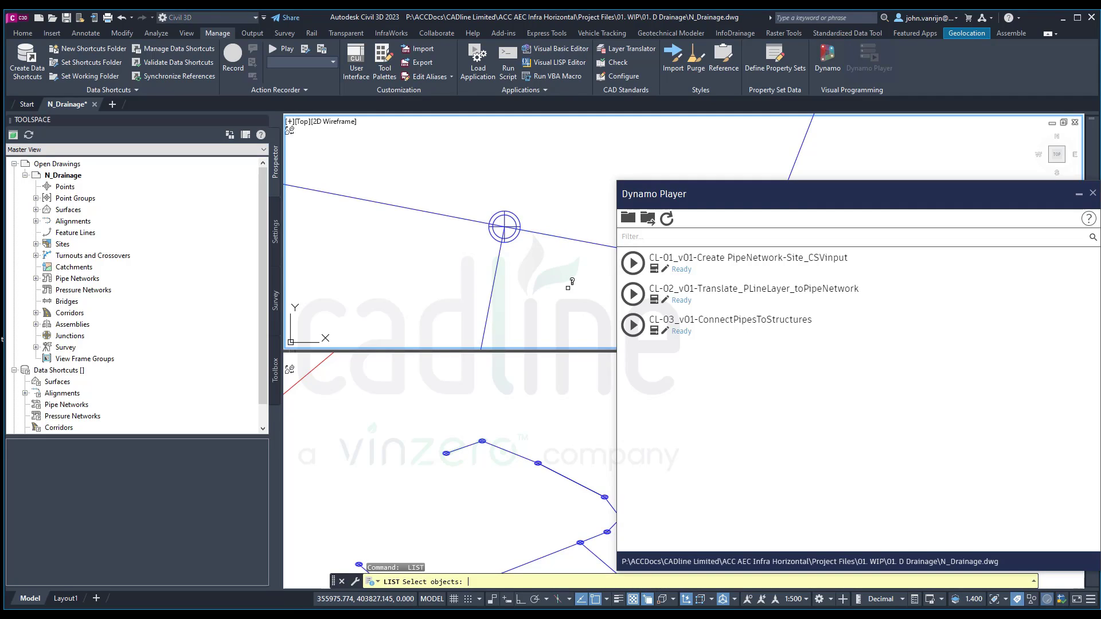
click(562, 237)
key(Return)
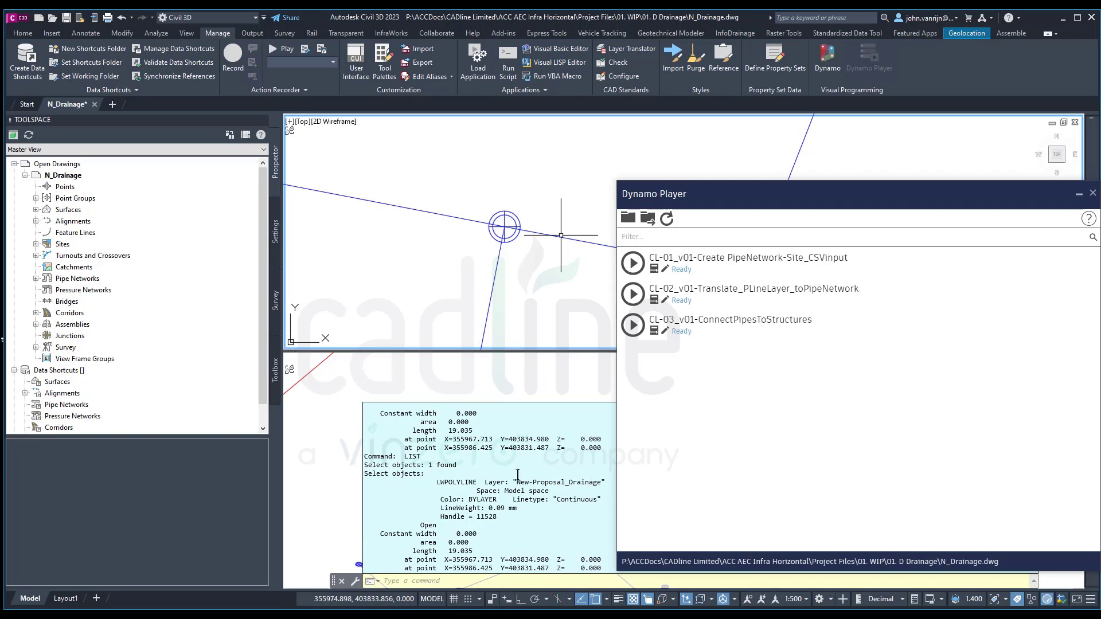
drag(518, 482, 572, 481)
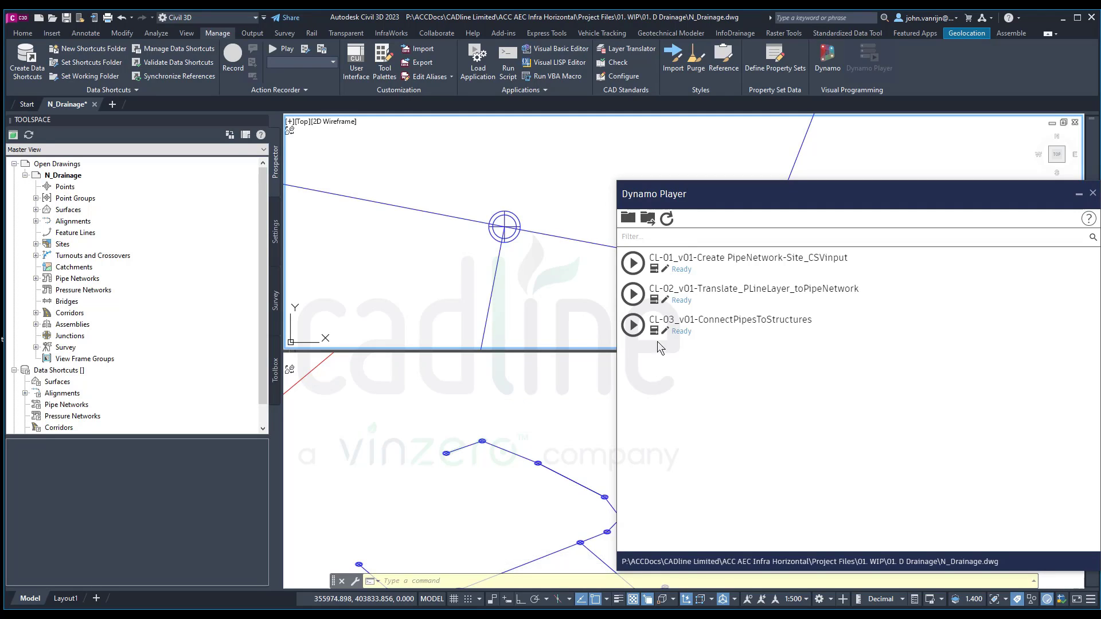
Step: Run CL-01 and choose the Legacy SFA Drainage Foul Water parts list
click(633, 263)
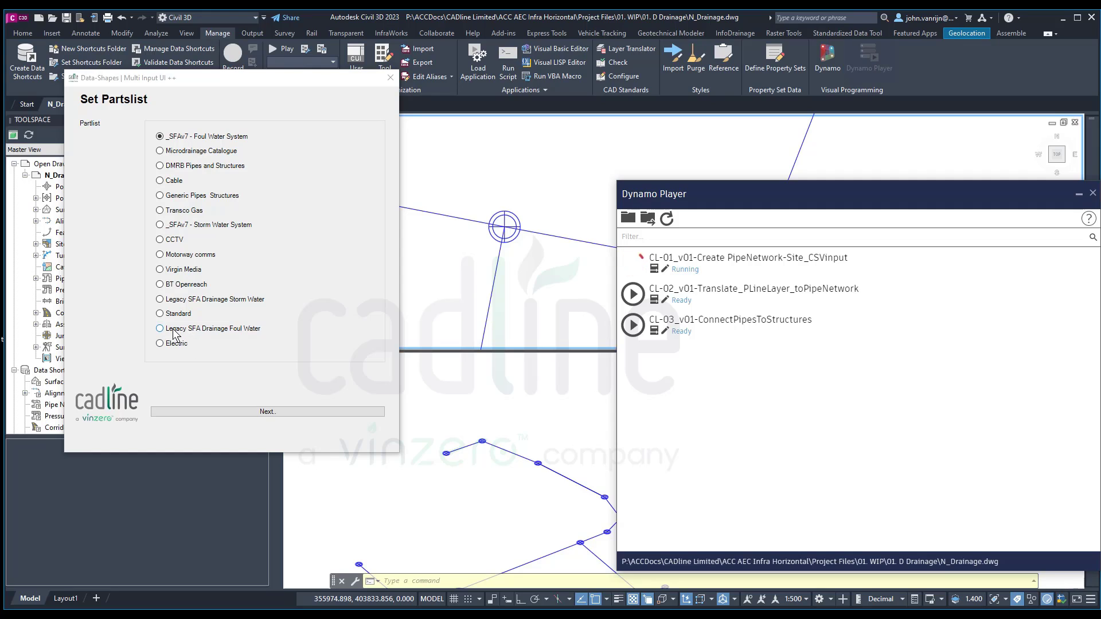
click(164, 329)
click(273, 410)
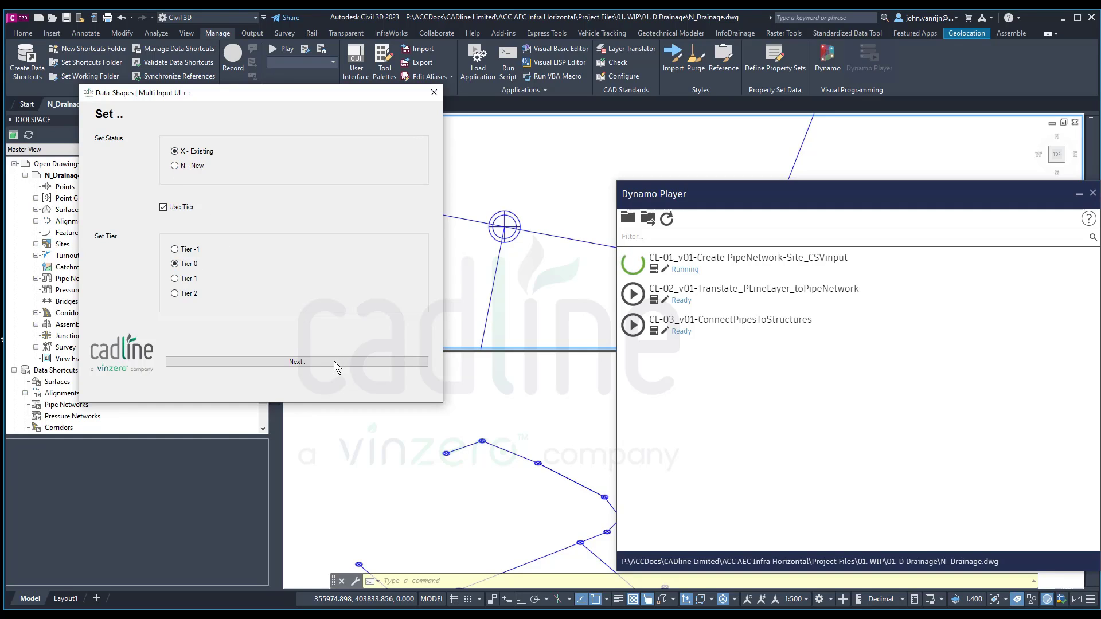
Step: Keep X - Existing status at Tier 0, add DRAINAGE_FOUL_SEWER_PRIVATE, and create the site and network
click(309, 362)
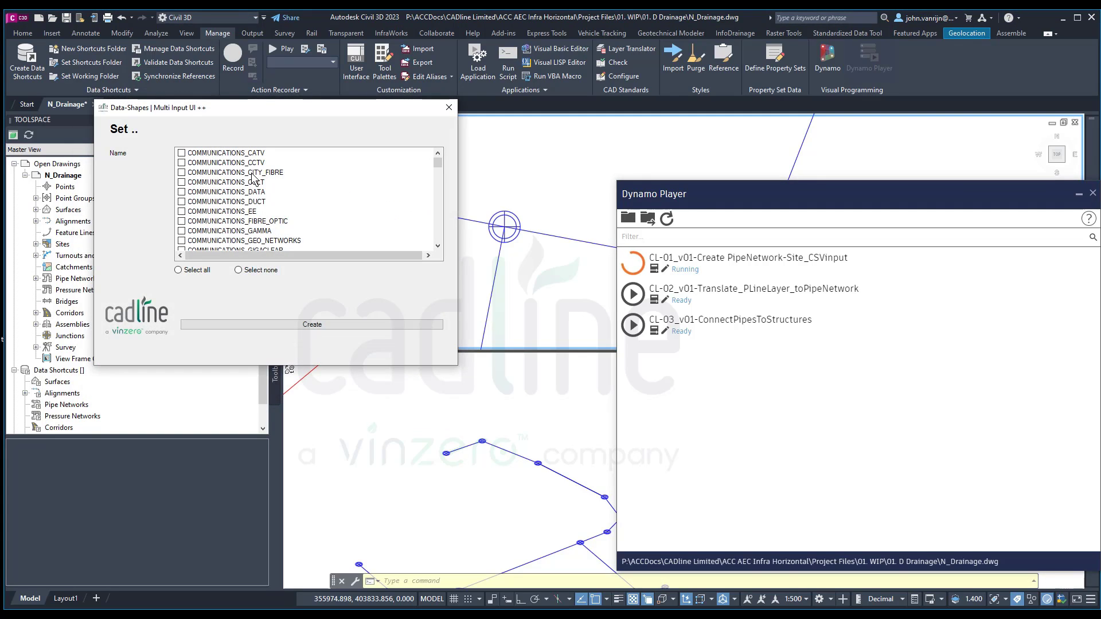
scroll(253, 178, down, 10)
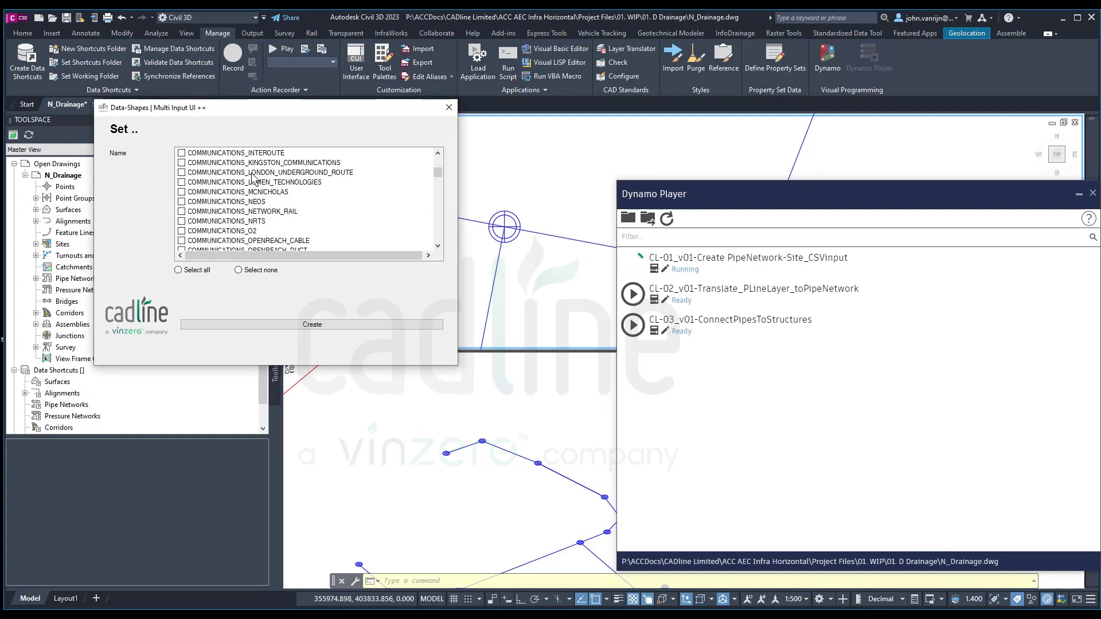
scroll(253, 178, down, 8)
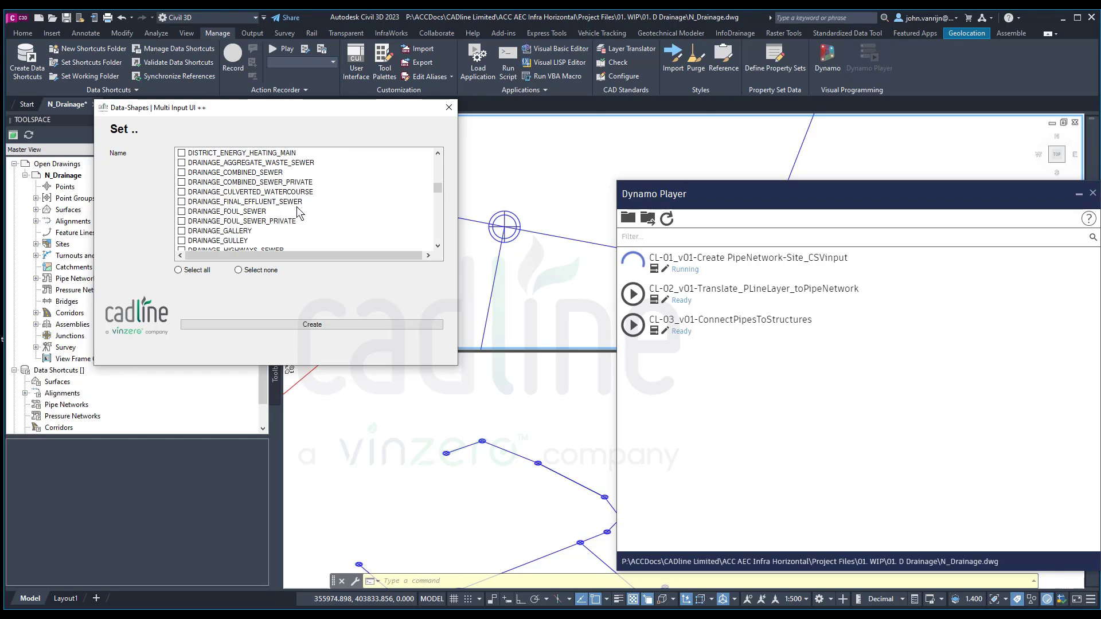
click(182, 222)
click(329, 326)
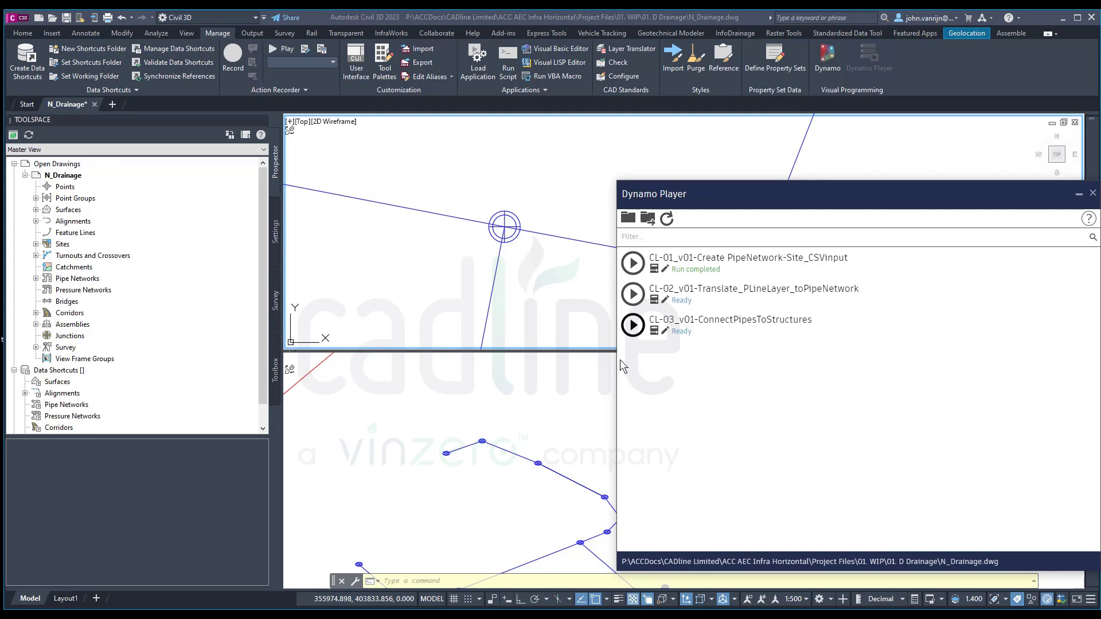
Step: Expand Sites in Prospector to inspect the new X0-DRAINAGE_FOUL_SEWER sites
click(36, 245)
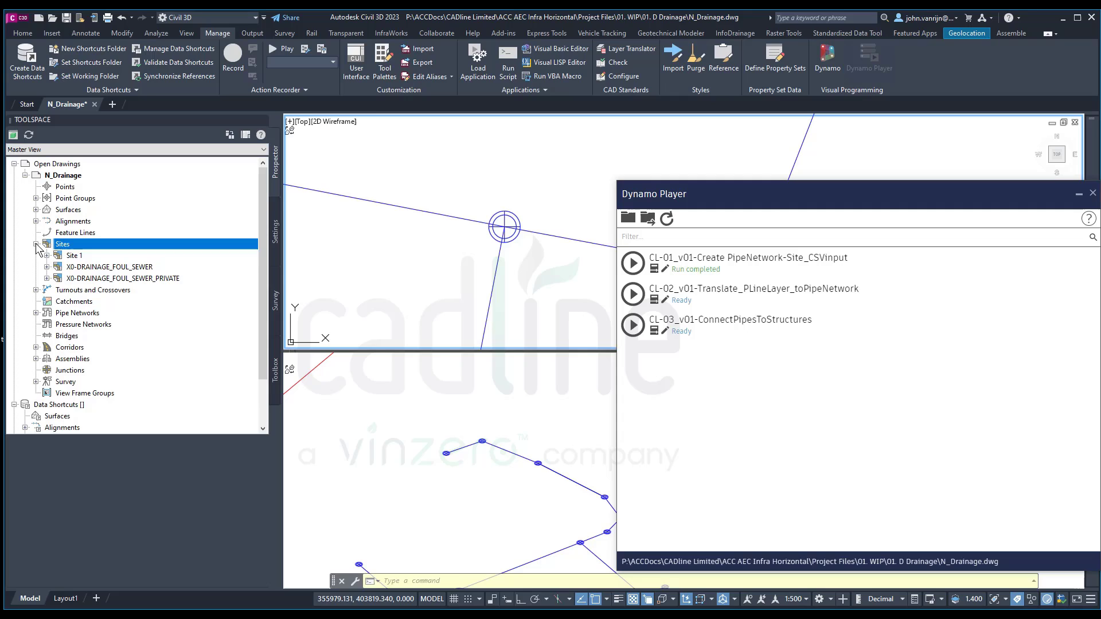
click(82, 267)
click(86, 280)
click(87, 269)
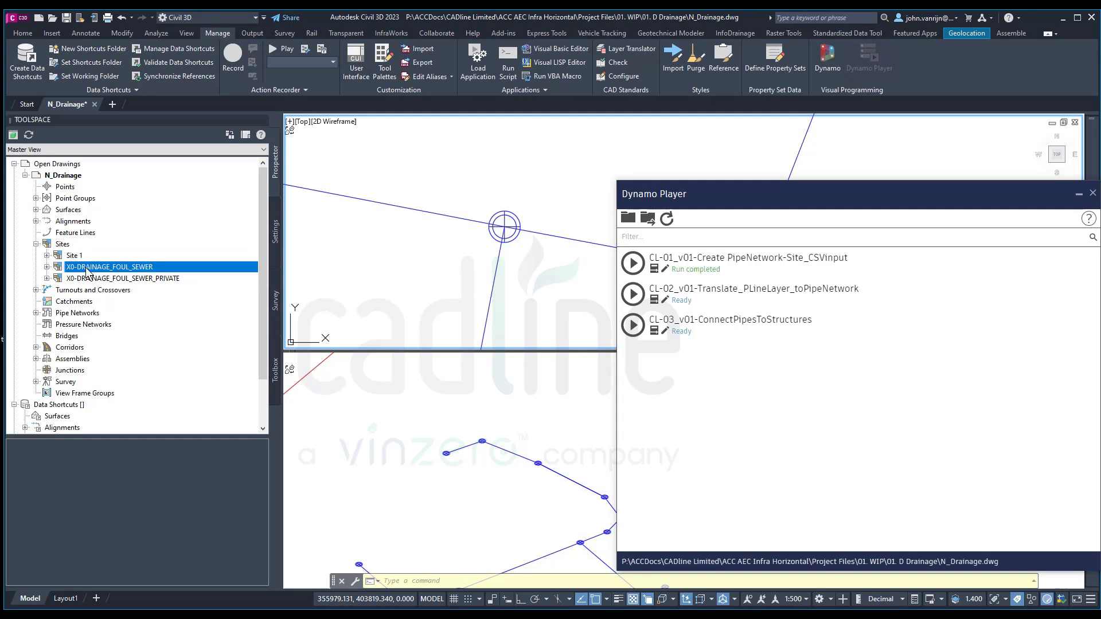
Step: Expand Pipe Networks to check the X0-DRAINAGE_FOUL_SEWER and X0-DRAINAGE_FOUL_SEWER_PRIVATE networks
click(37, 313)
click(47, 324)
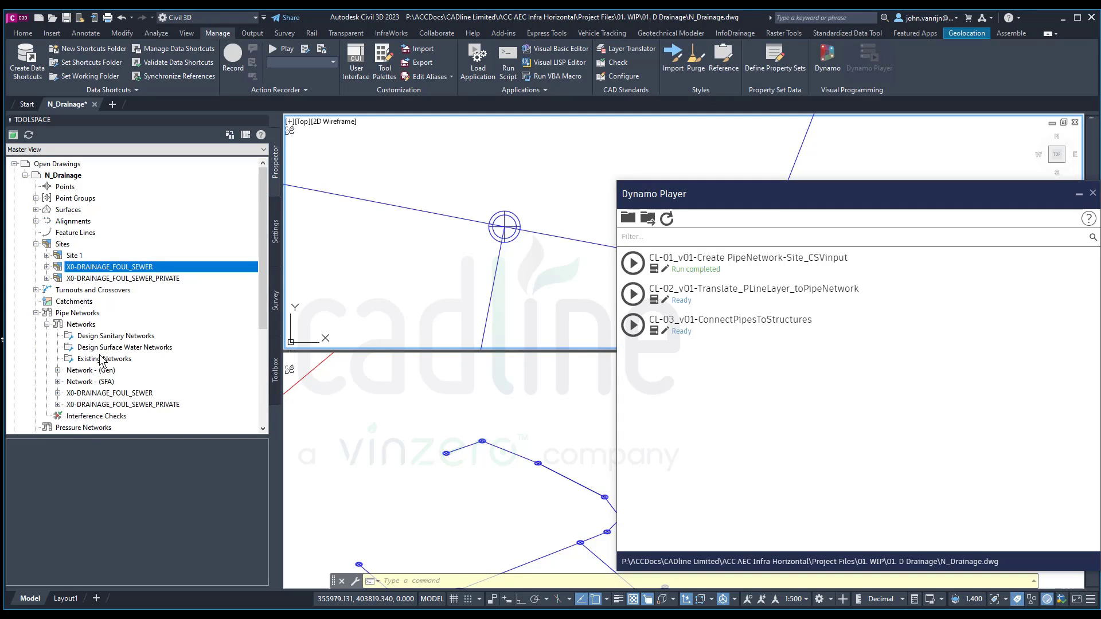
click(101, 393)
click(108, 405)
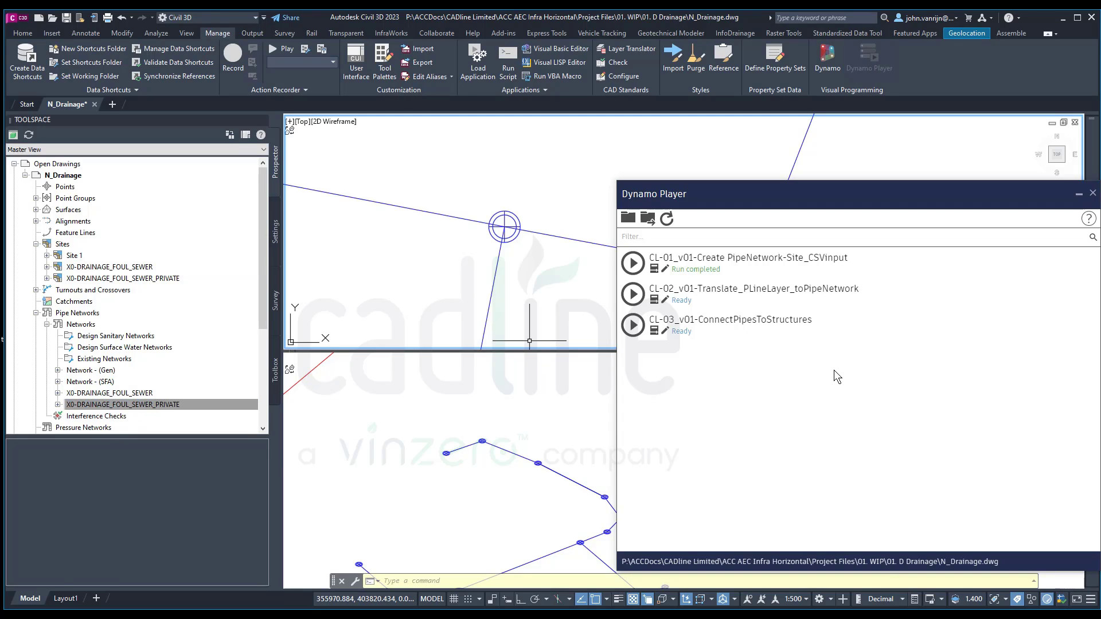
Step: Run CL-02 with source layer New-Proposal_Drainage, targeting the X0-DRAINAGE_FOUL_SEWER site and network
click(633, 294)
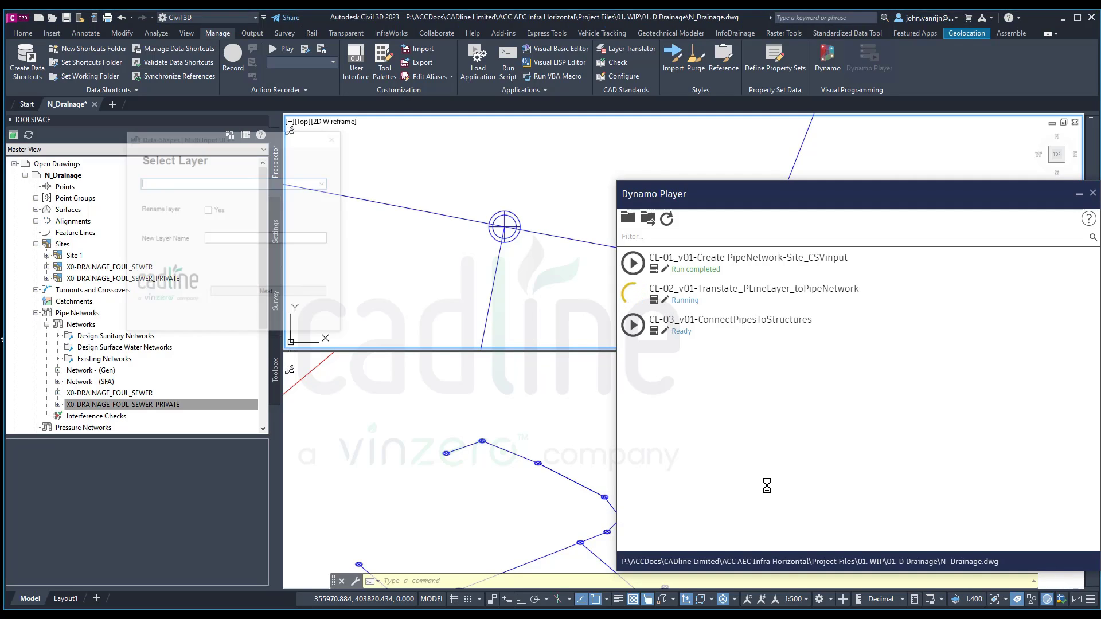
click(325, 183)
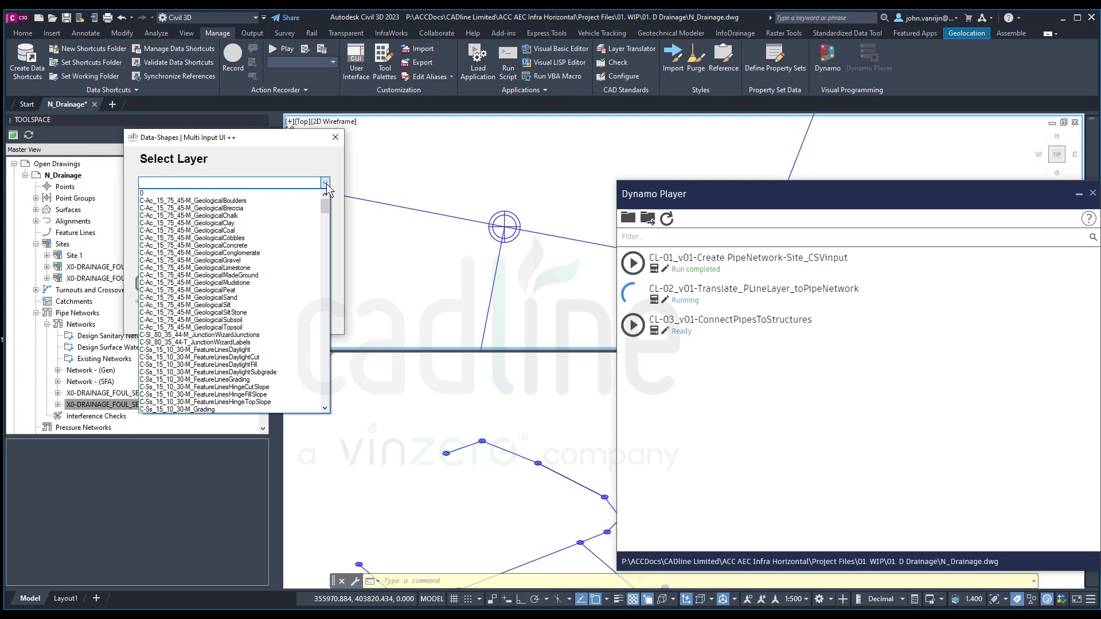
text(n)
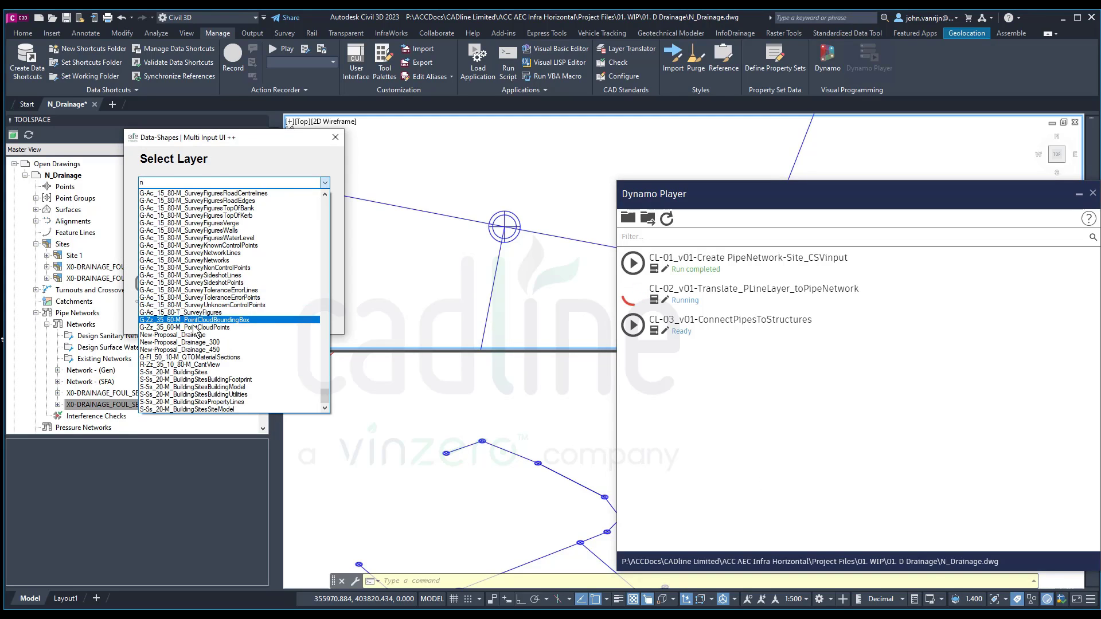
click(194, 336)
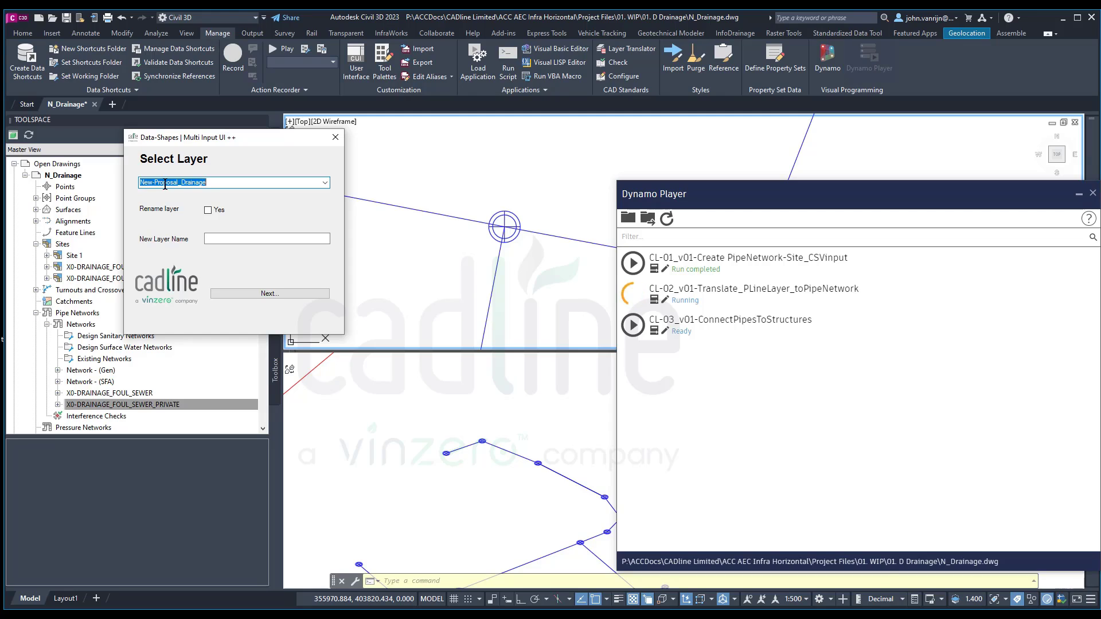
click(271, 294)
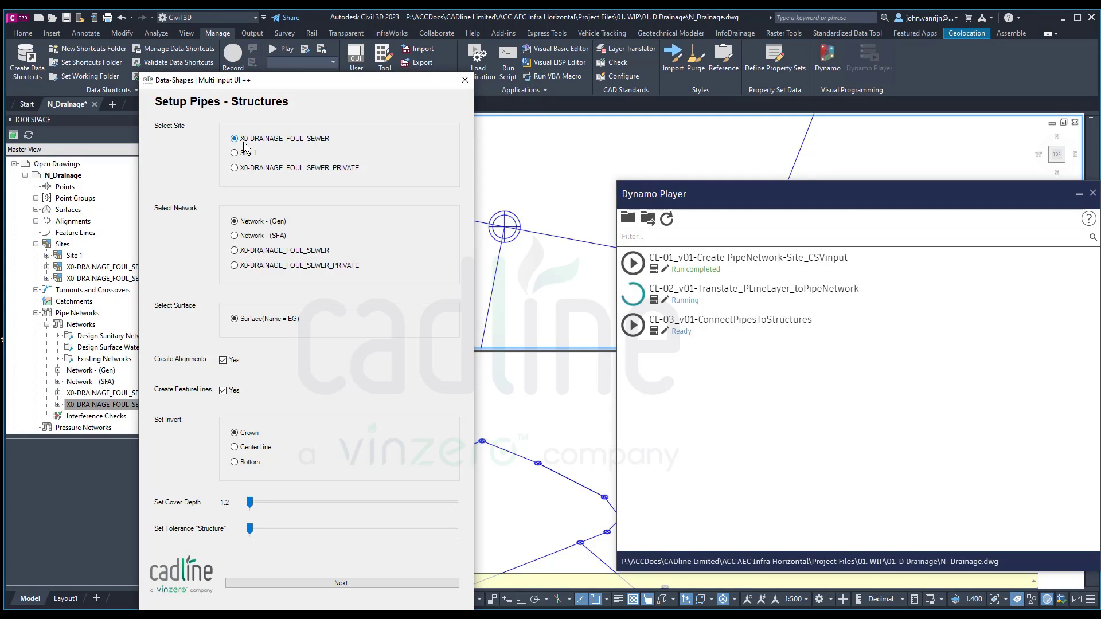
click(235, 250)
Step: Confirm Concrete Pipe SI, 1,200 dia Manhole Type B and 300 mm pipes to build the network
click(347, 583)
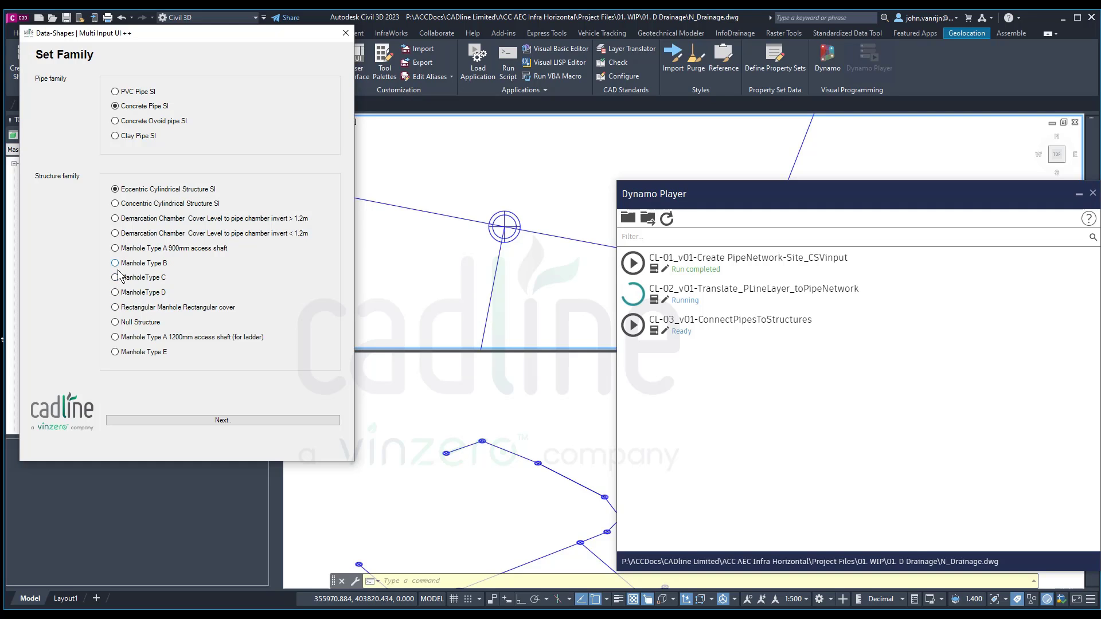
click(235, 420)
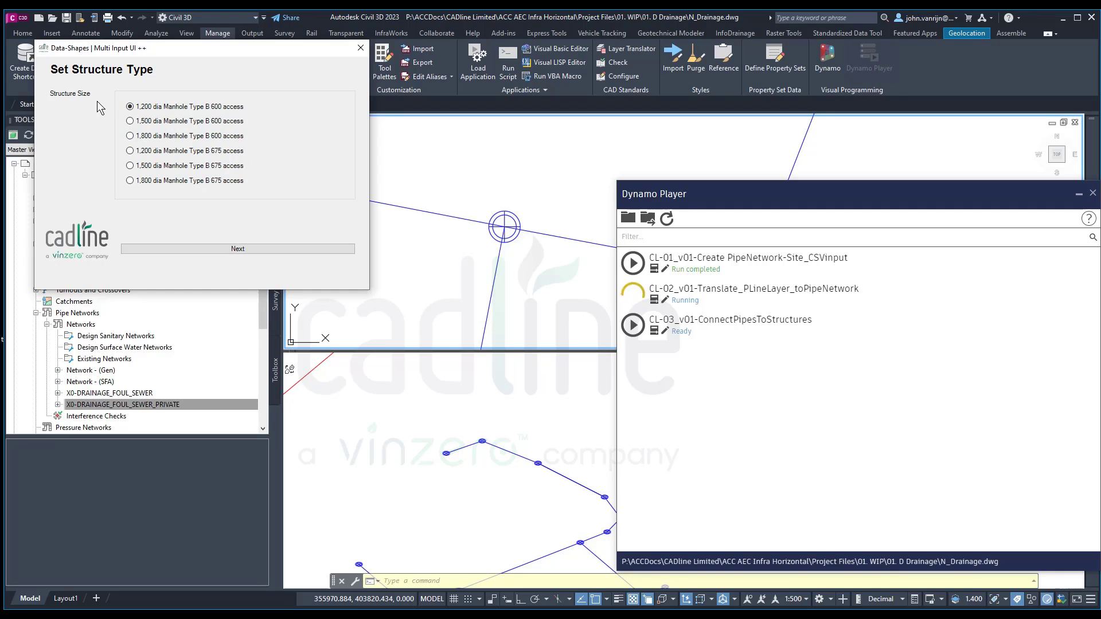
click(250, 249)
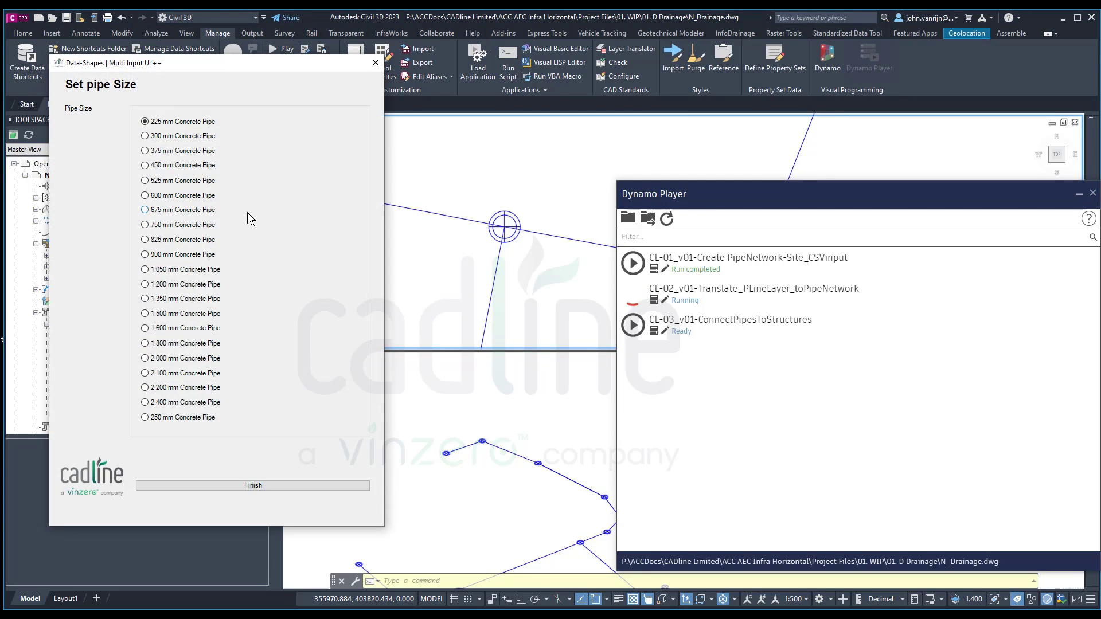
click(258, 486)
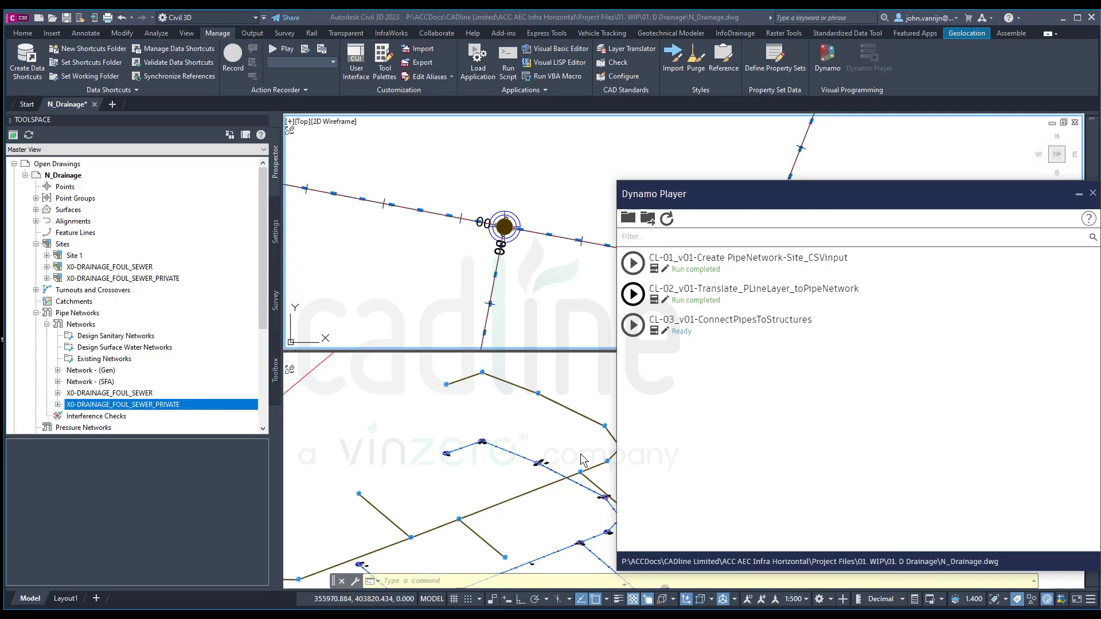
Step: Zoom in and out to inspect the new network in the SW Isometric viewport
click(597, 492)
scroll(593, 478, up, 3)
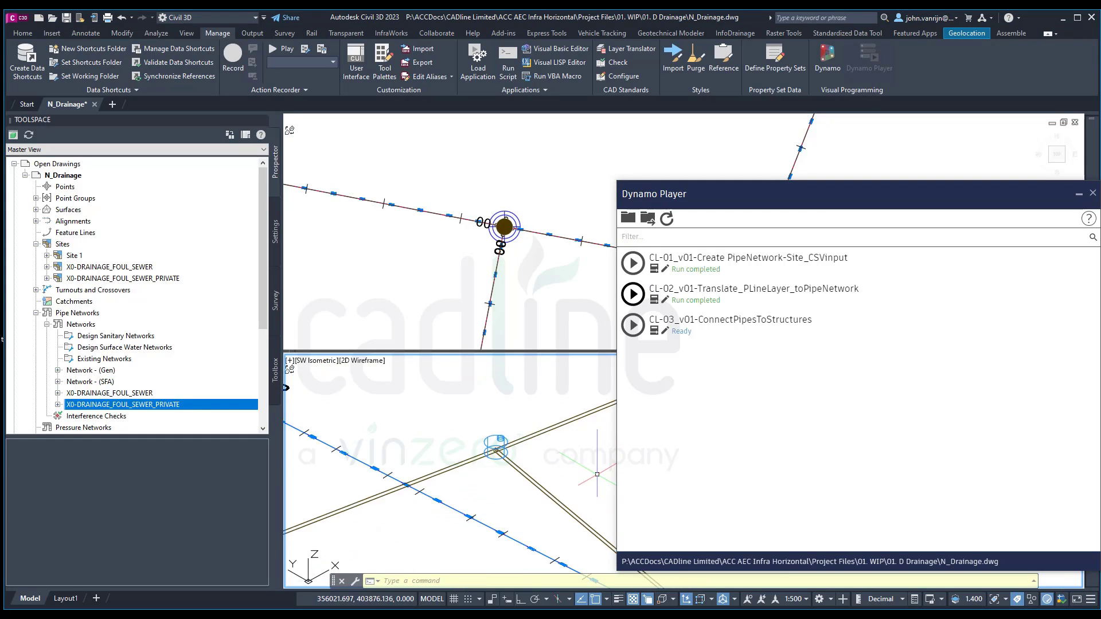
scroll(459, 401, up, 3)
scroll(434, 385, up, 2)
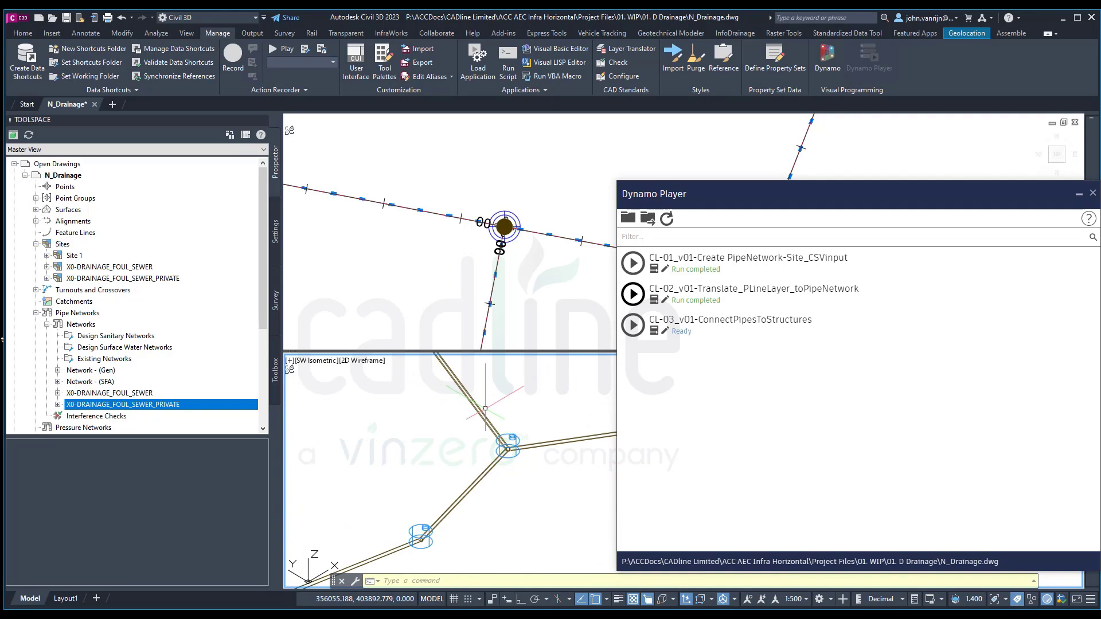
scroll(541, 476, down, 4)
scroll(540, 477, down, 2)
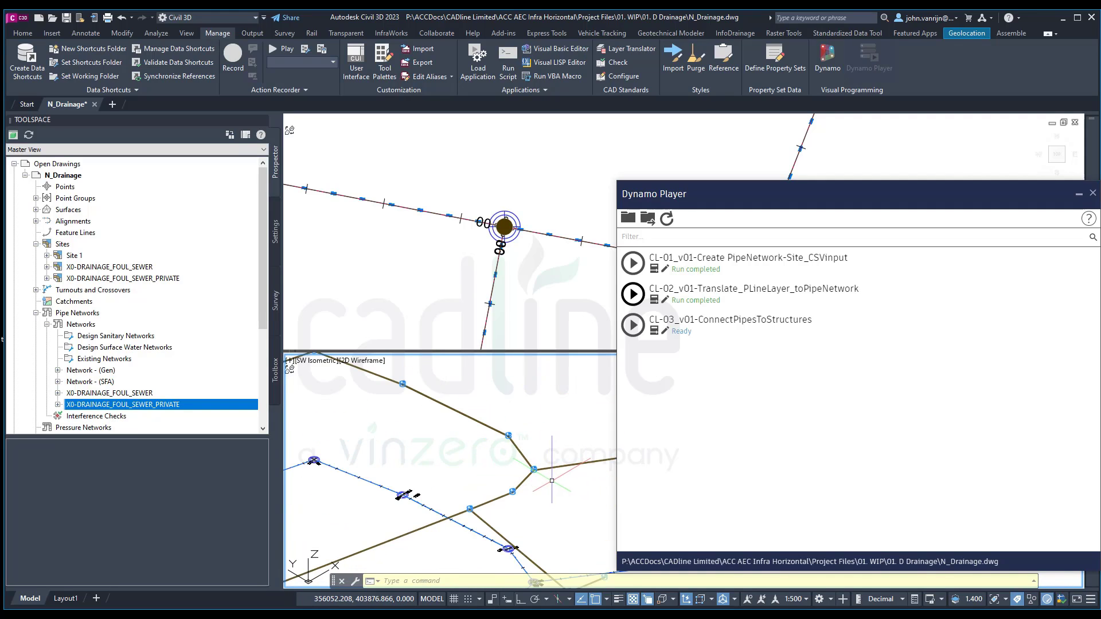
Step: Grip-stretch the central manhole in Top view back onto its pipe junction
click(527, 286)
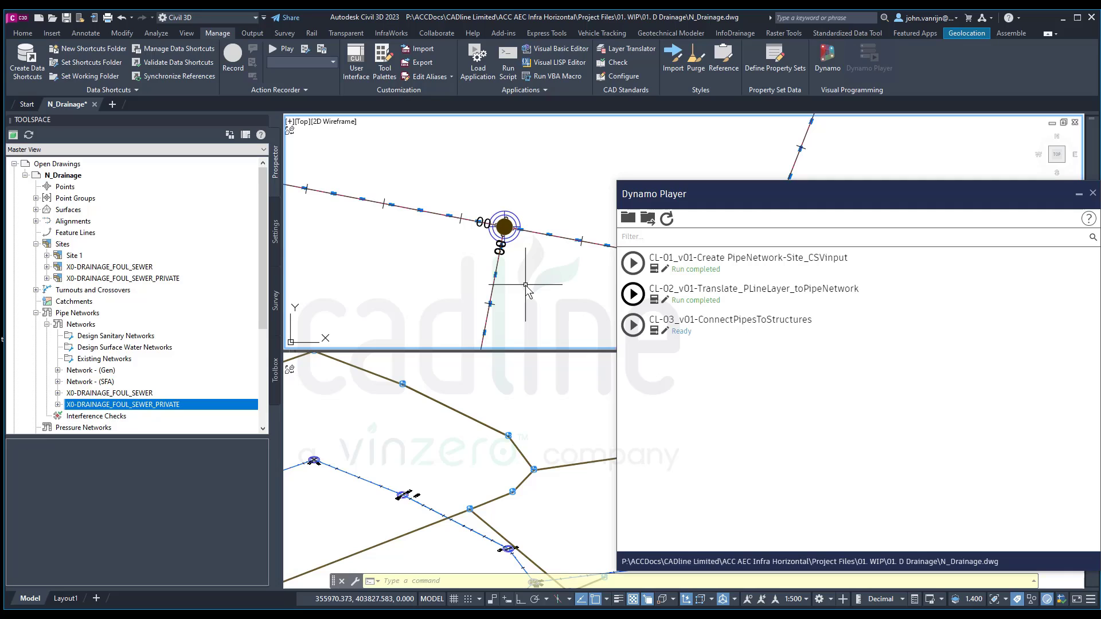
click(510, 223)
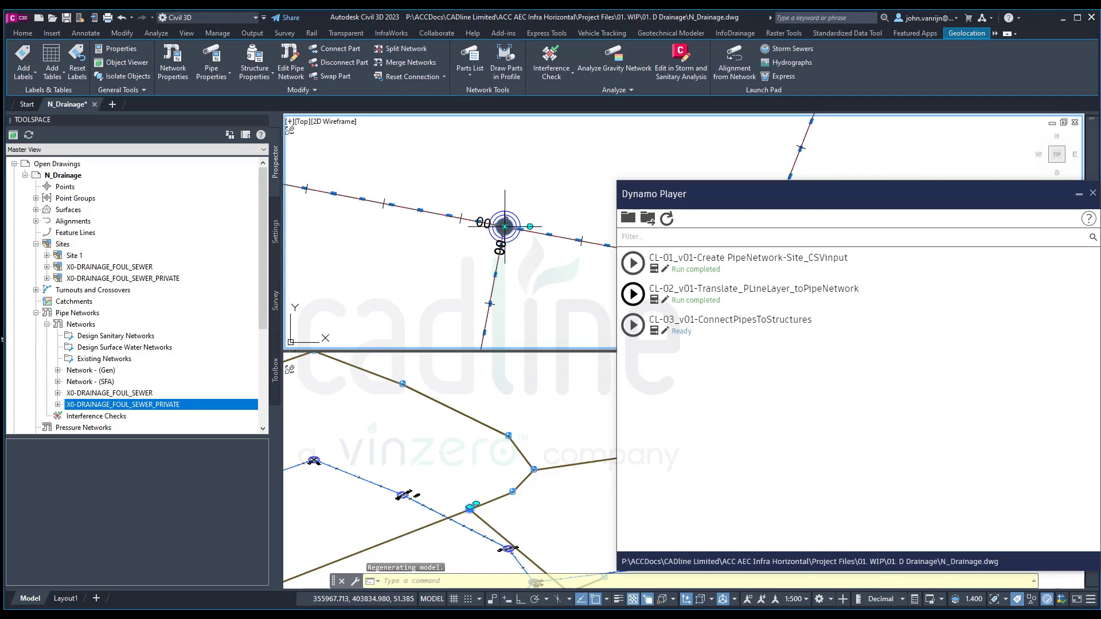
click(505, 227)
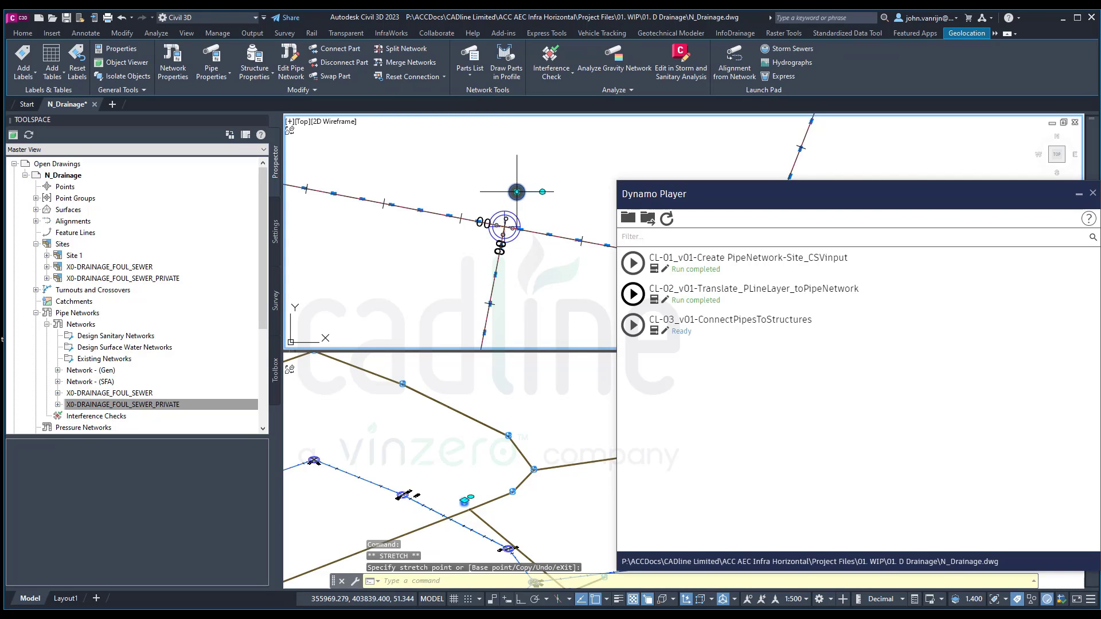
click(517, 191)
click(504, 227)
click(505, 226)
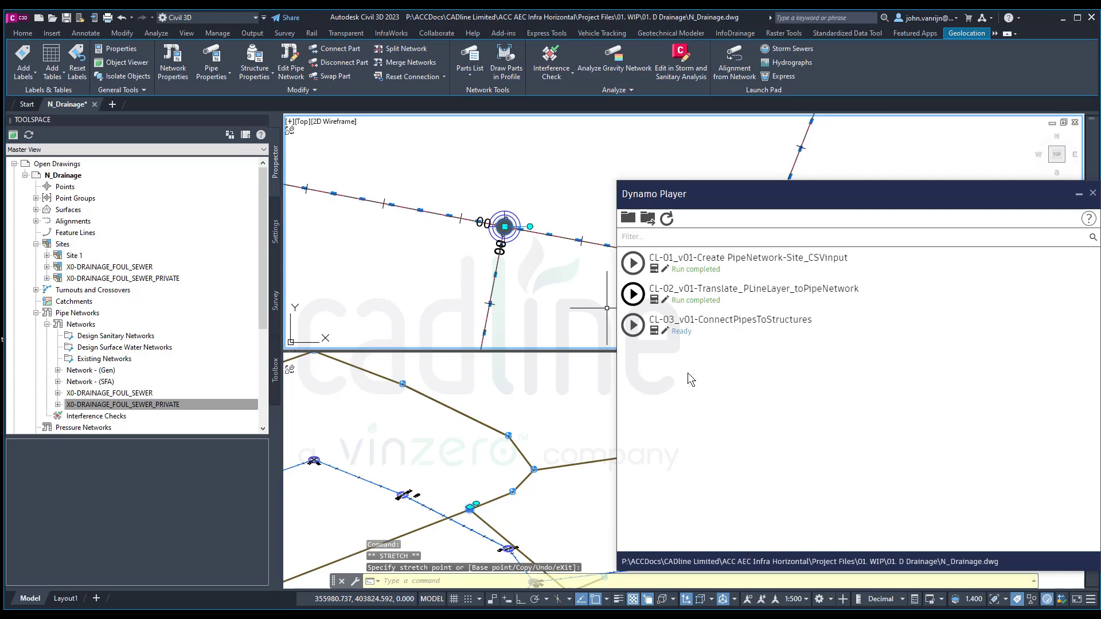
Step: Run CL-03_v01-ConnectPipesToStructures on the X0-DRAINAGE_FOUL_SEWER network
click(633, 326)
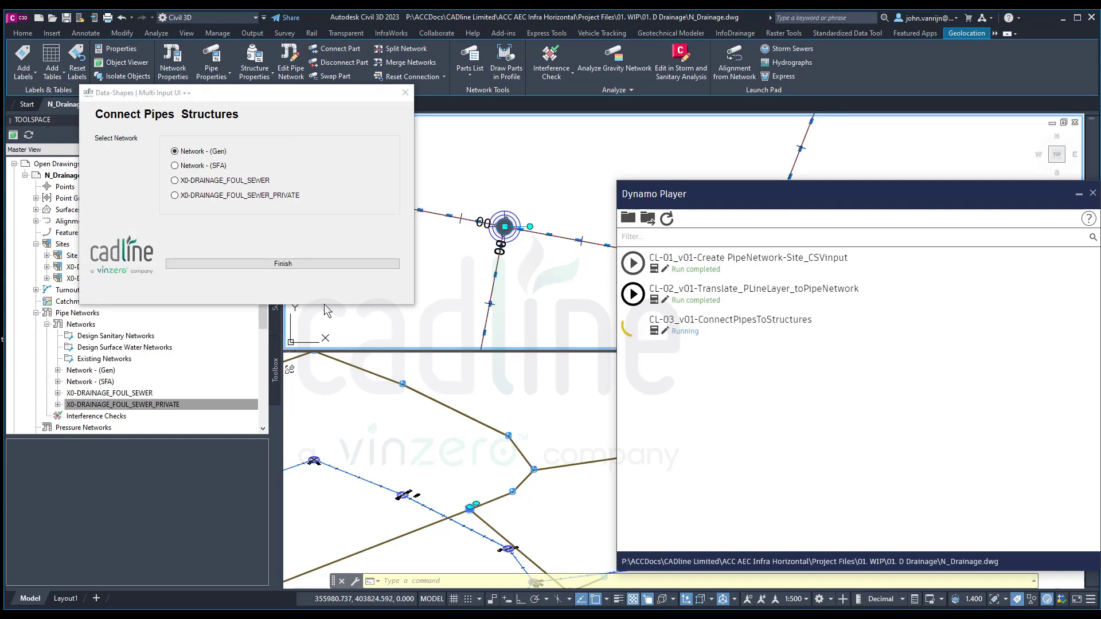
click(175, 180)
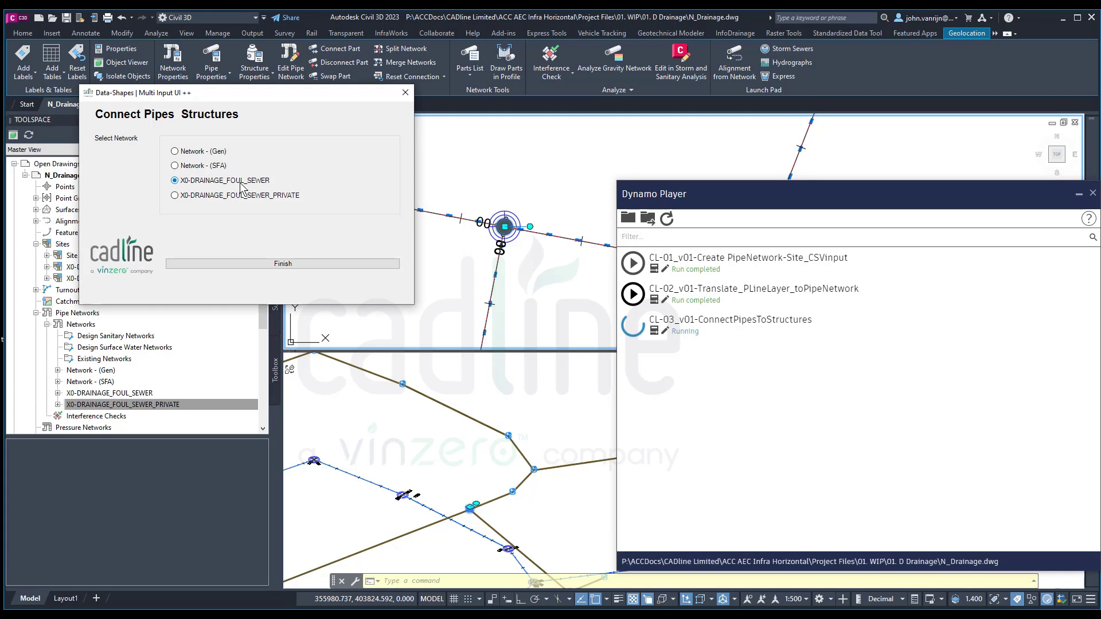
click(283, 264)
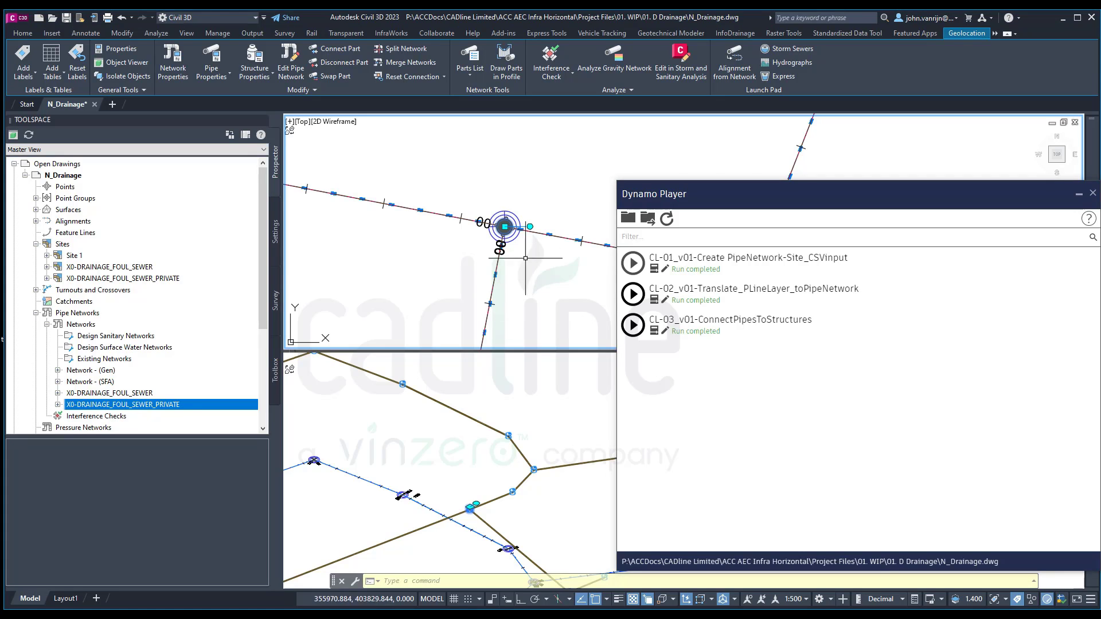
Step: Stretch the manhole onto the snapped midpoint at the pipe junction and check a pipe
click(504, 226)
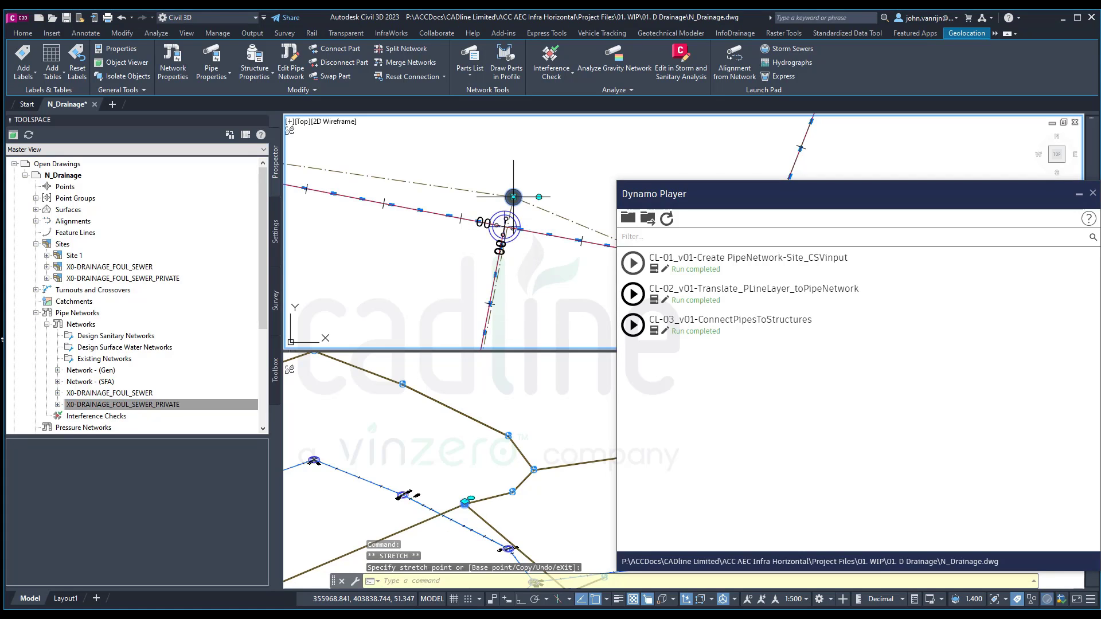
click(513, 197)
click(513, 196)
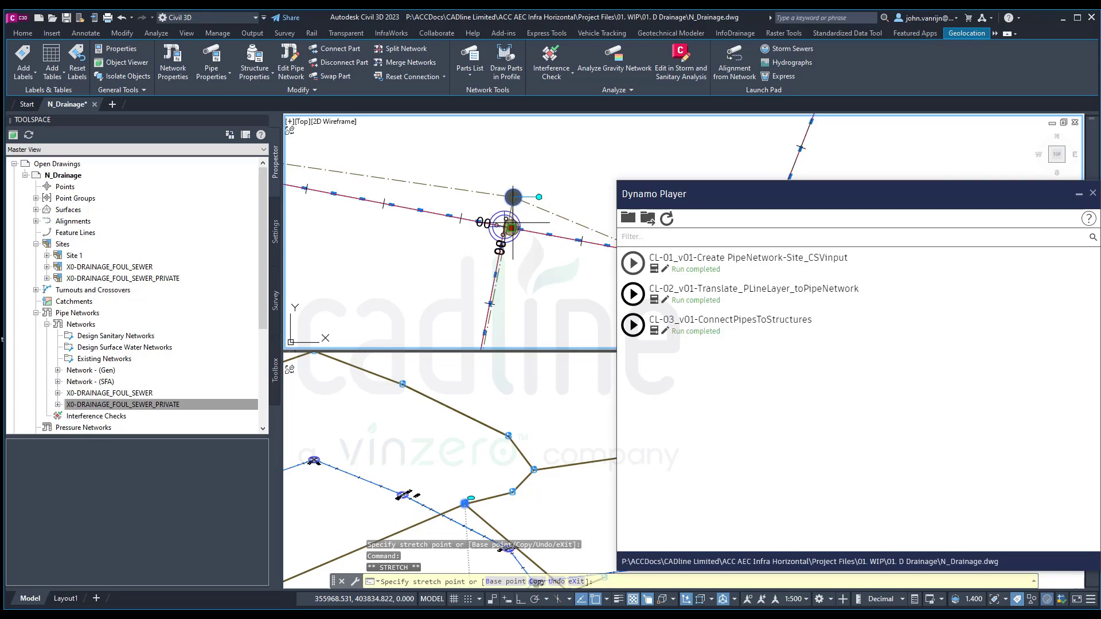
scroll(550, 240, up, 5)
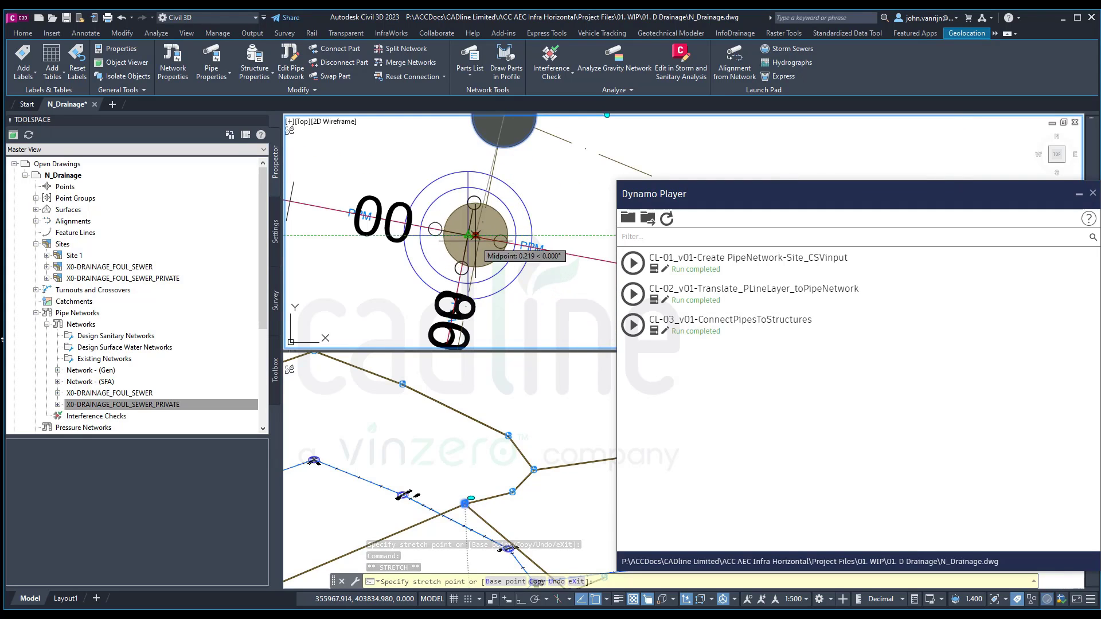
click(488, 239)
scroll(525, 289, down, 4)
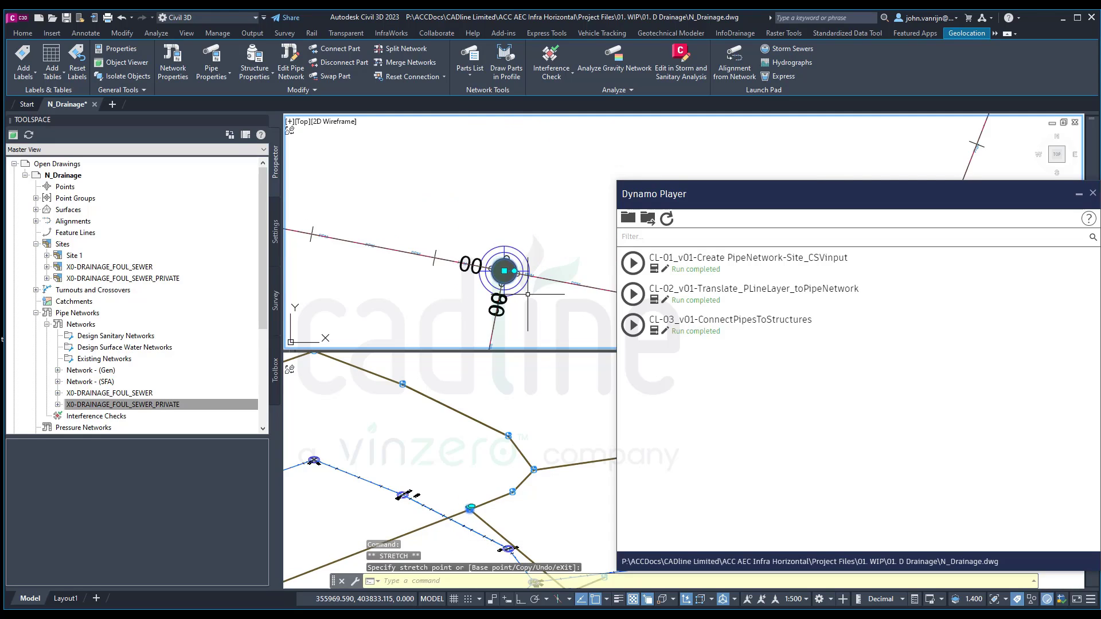
key(Escape)
scroll(499, 275, up, 4)
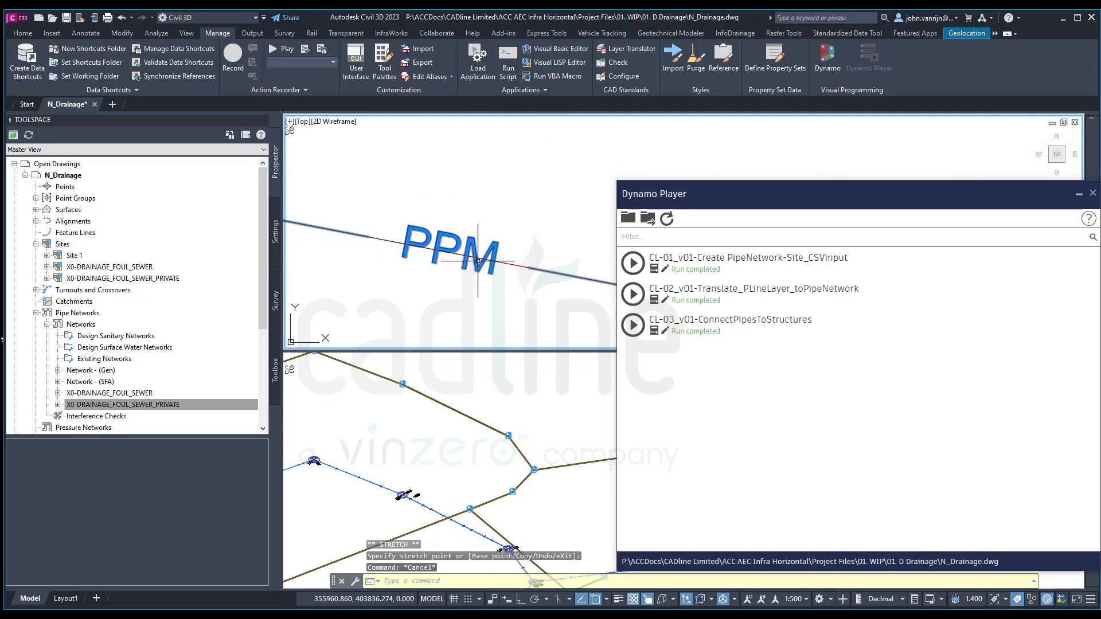
click(478, 266)
key(Escape)
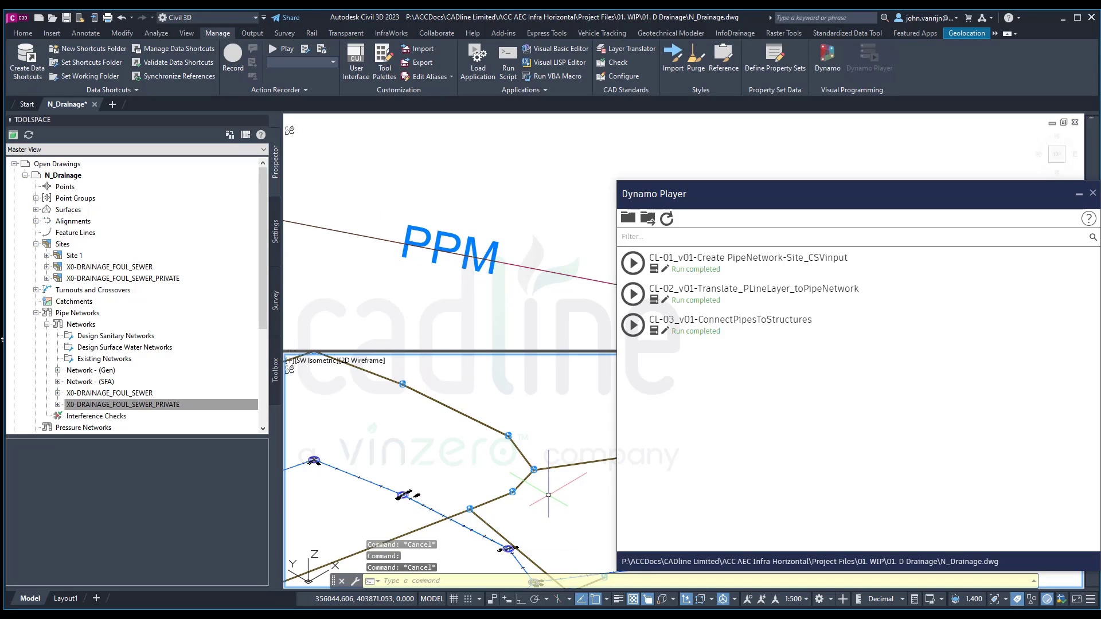
Step: Move Dynamo Player aside and zoom the lower isometric viewport onto the magenta drainage lines
click(534, 473)
drag(895, 194, 864, 186)
scroll(402, 453, down, 3)
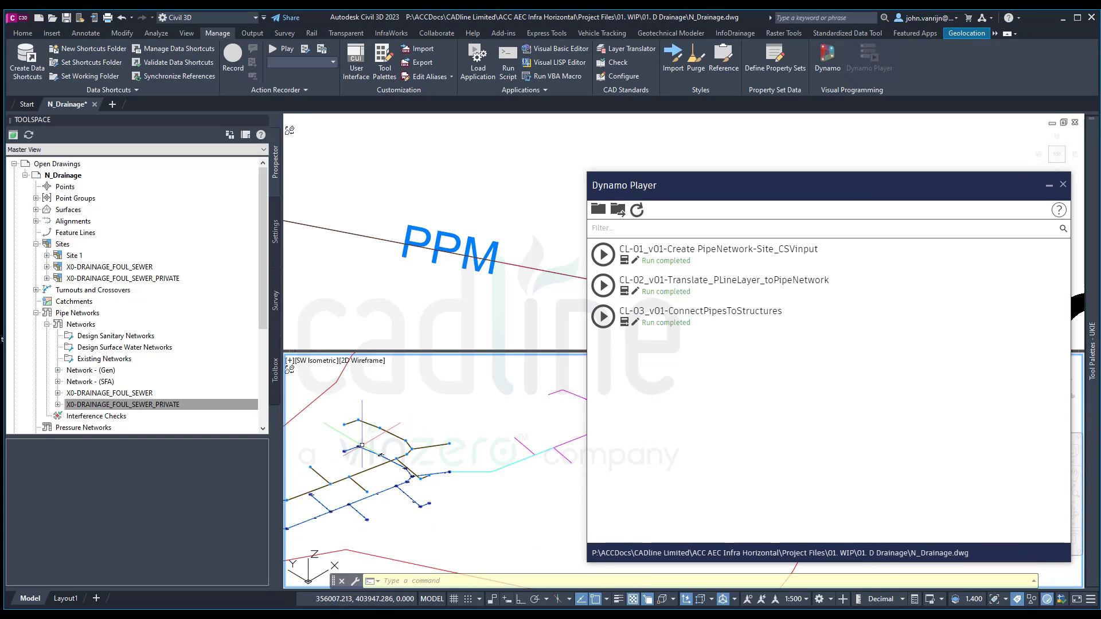
scroll(365, 457, up, 5)
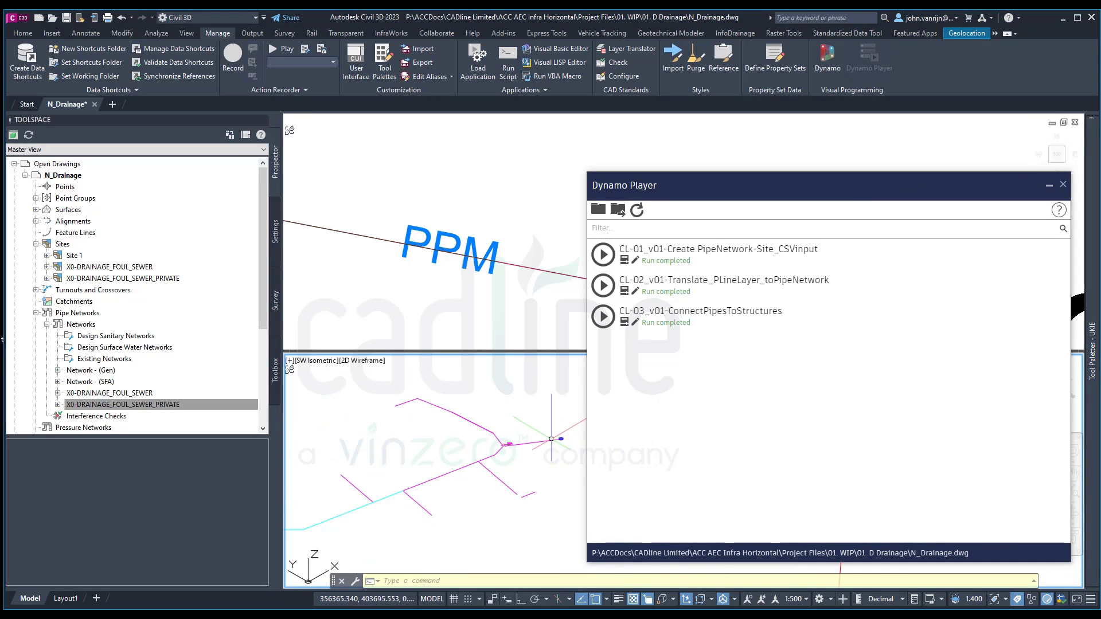
scroll(491, 447, up, 3)
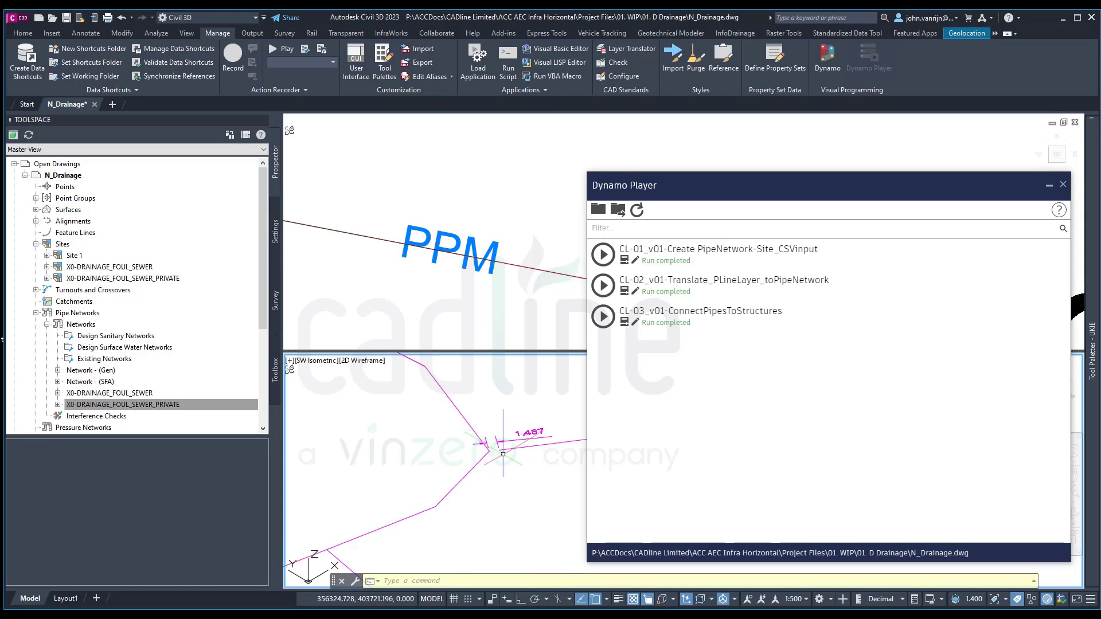
scroll(491, 449, up, 3)
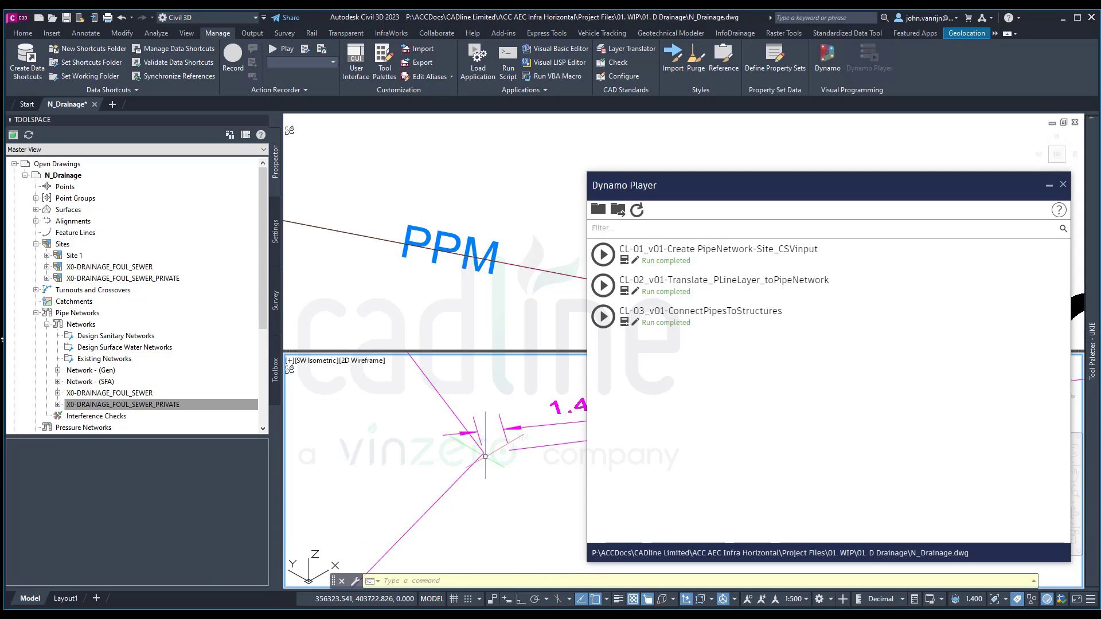
mouse_move(493, 457)
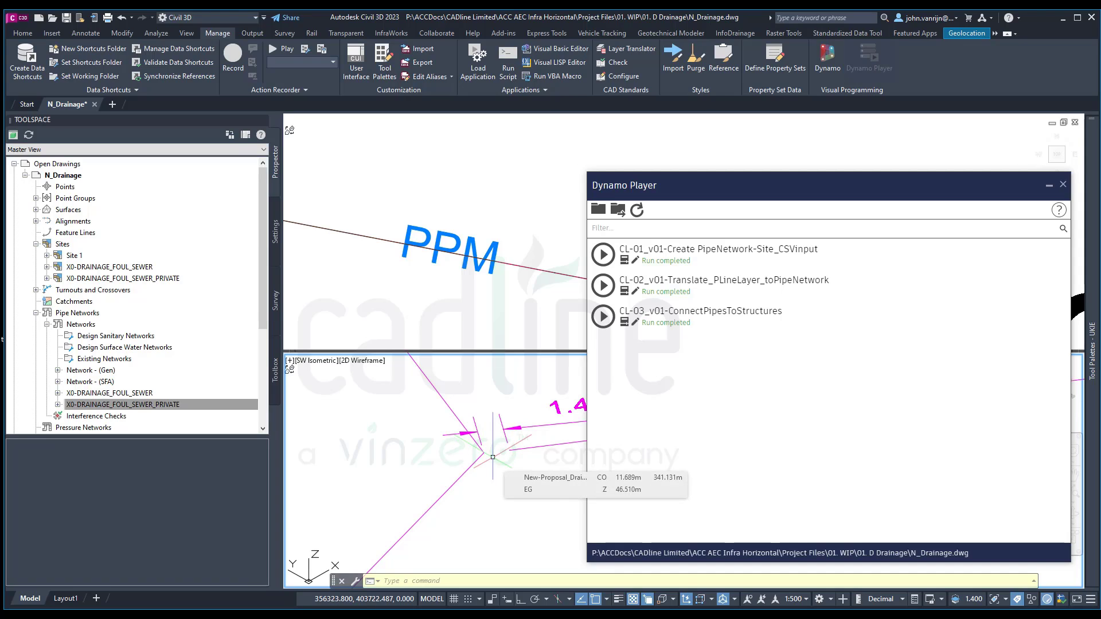
Step: Run CL-02 on layer New-Proposal_Drainage_300 targeting the X0-DRAINAGE_FOUL_SEWER_PRIVATE site and network
click(603, 285)
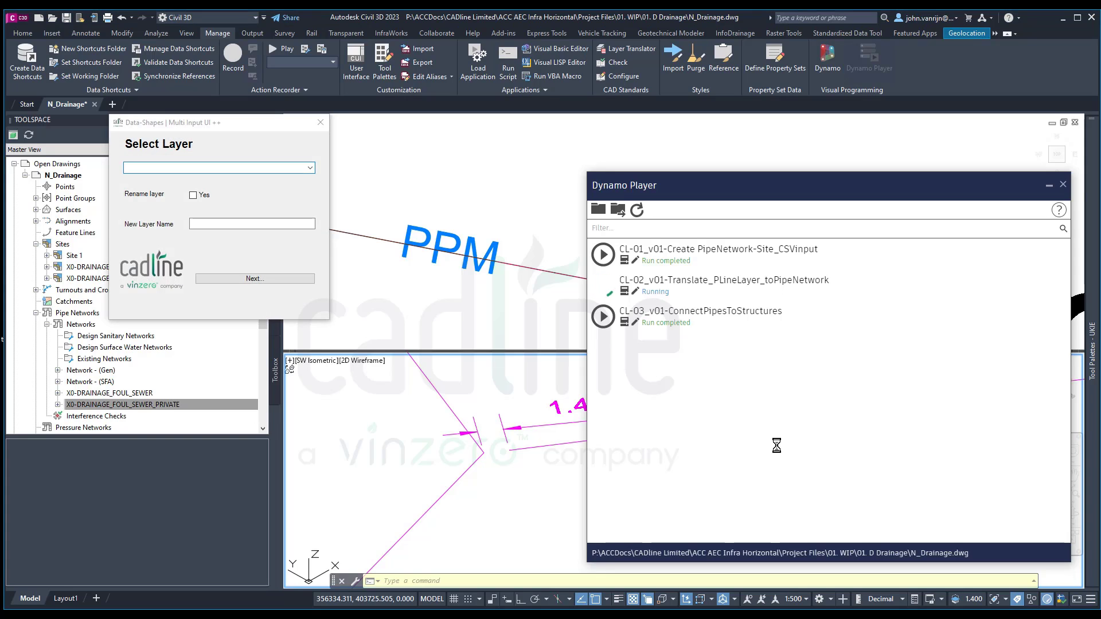
click(313, 167)
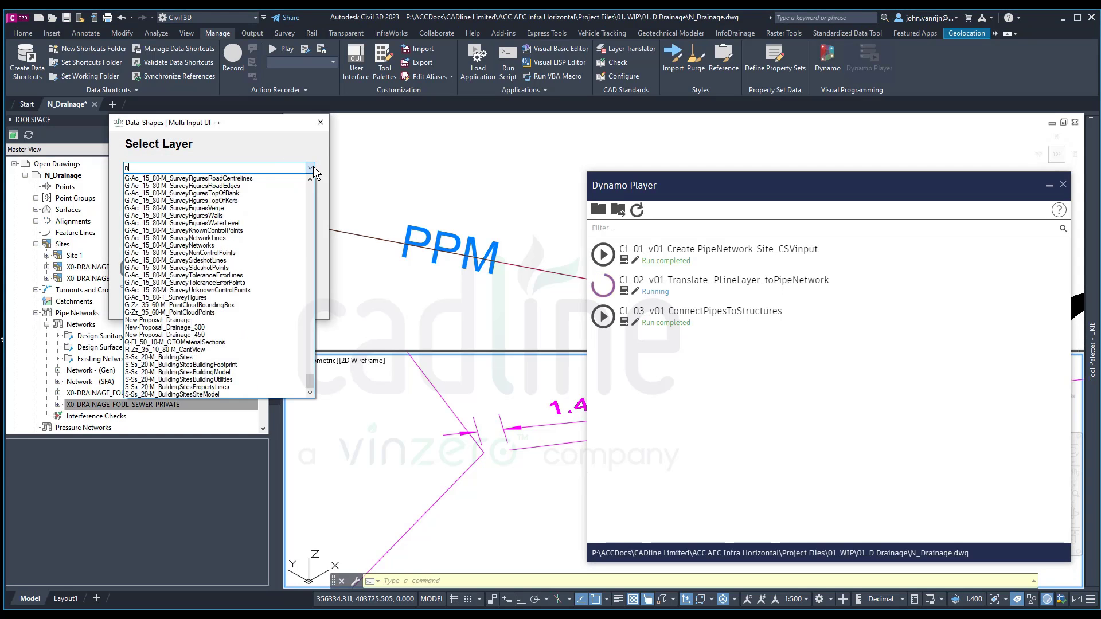
click(193, 329)
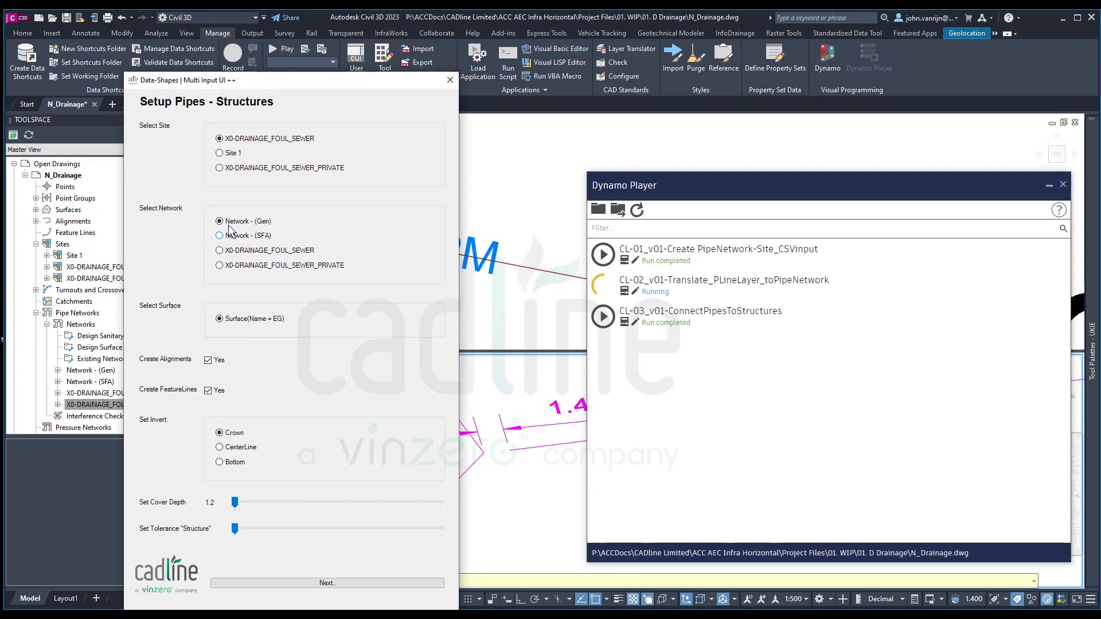
click(229, 170)
click(327, 584)
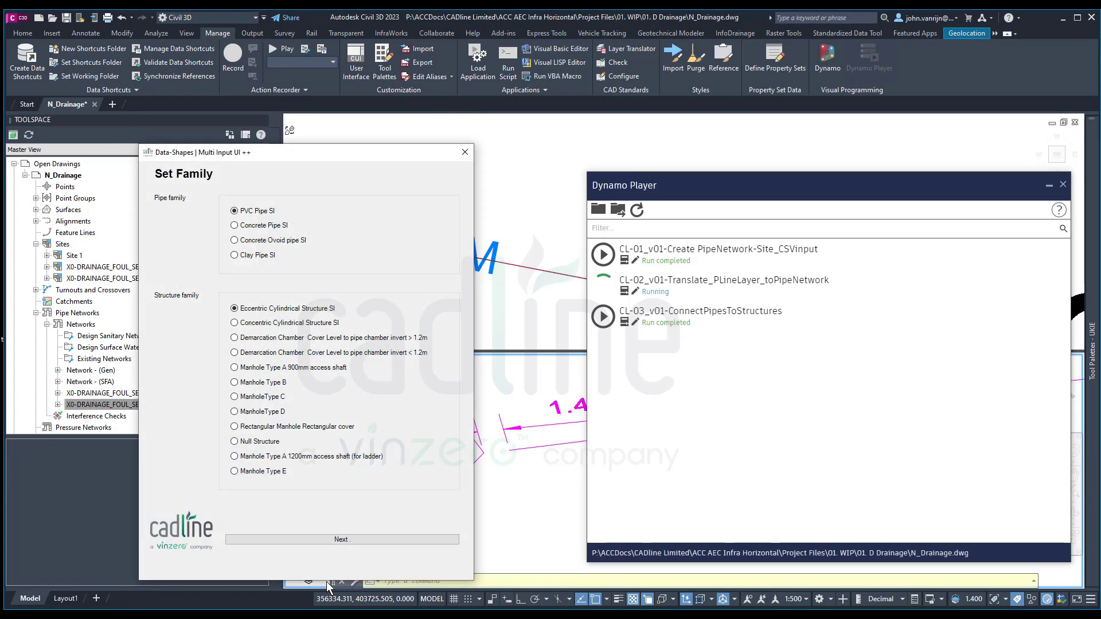
Step: Use ManholeType C structures and 400 x 600 mm pipes to finish the private network
click(237, 396)
click(354, 538)
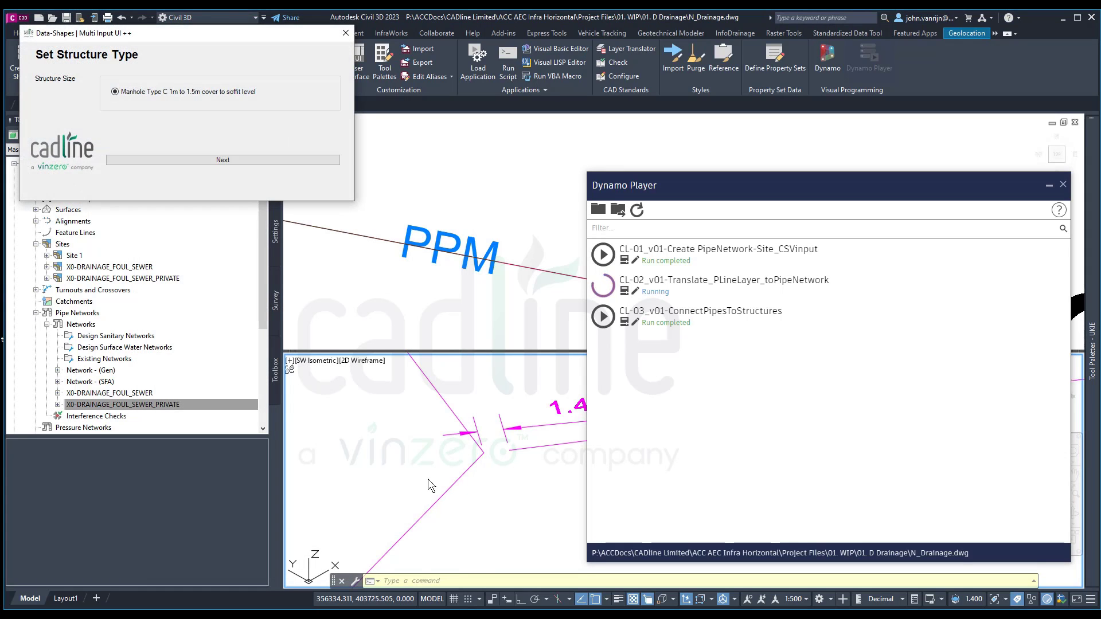
click(202, 158)
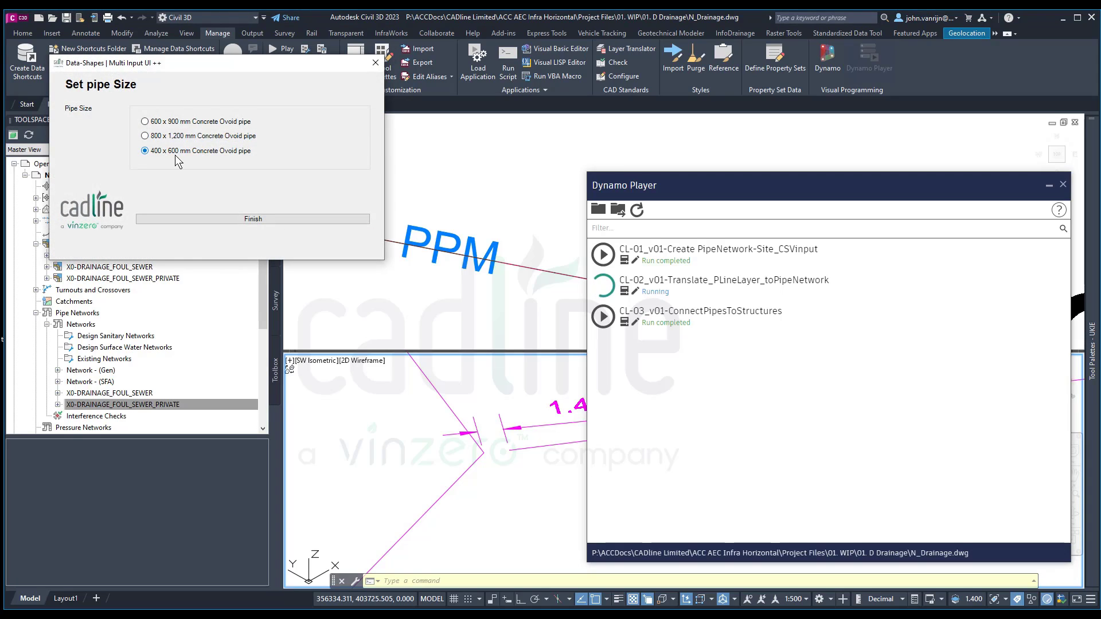
click(243, 219)
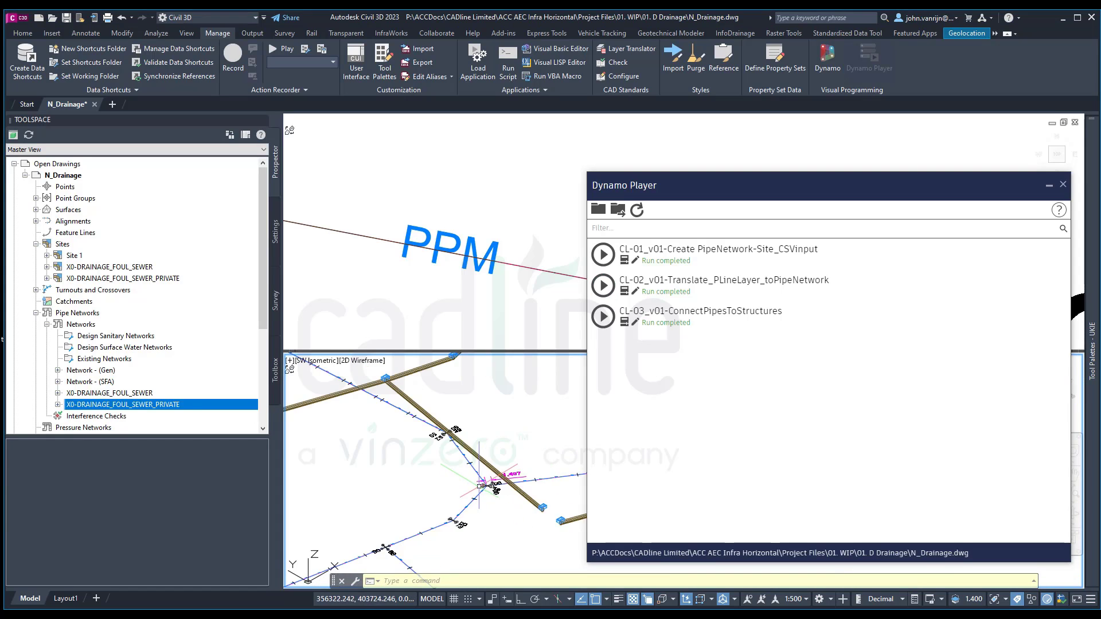
Step: Zoom around the new pipes, then run CL-03_v01-ConnectPipesToStructures again for the private network
scroll(482, 486, down, 3)
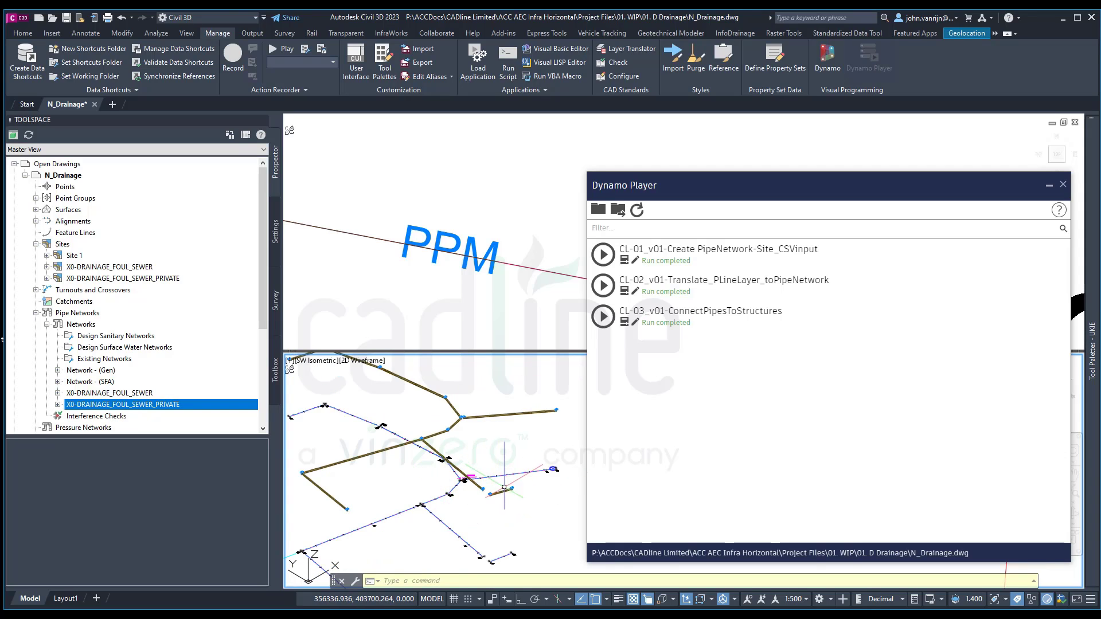
scroll(504, 488, up, 5)
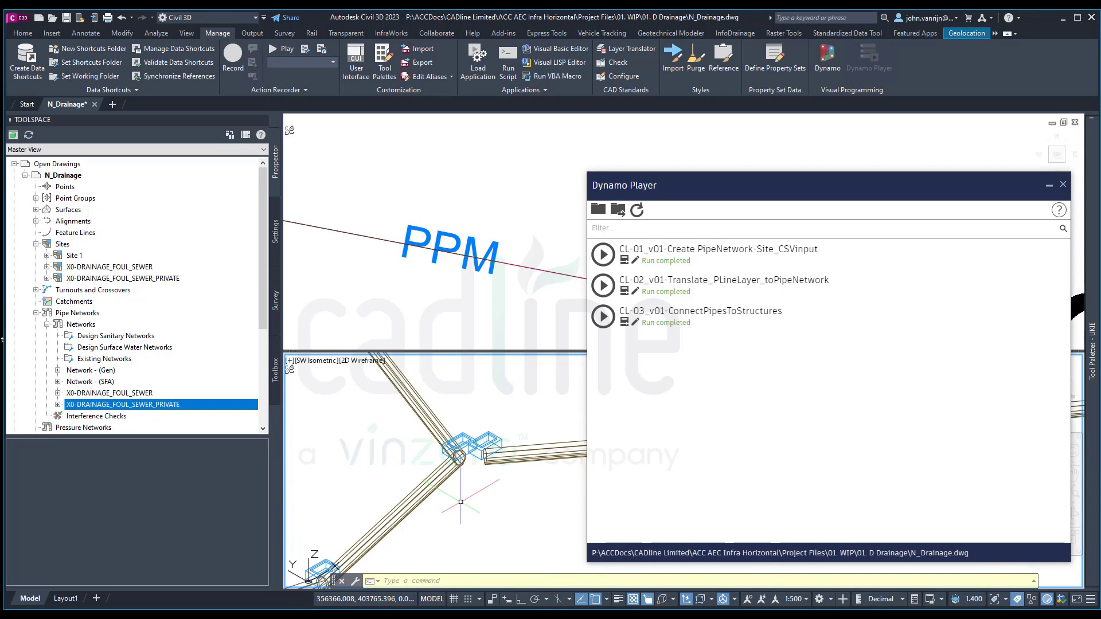
scroll(512, 451, up, 4)
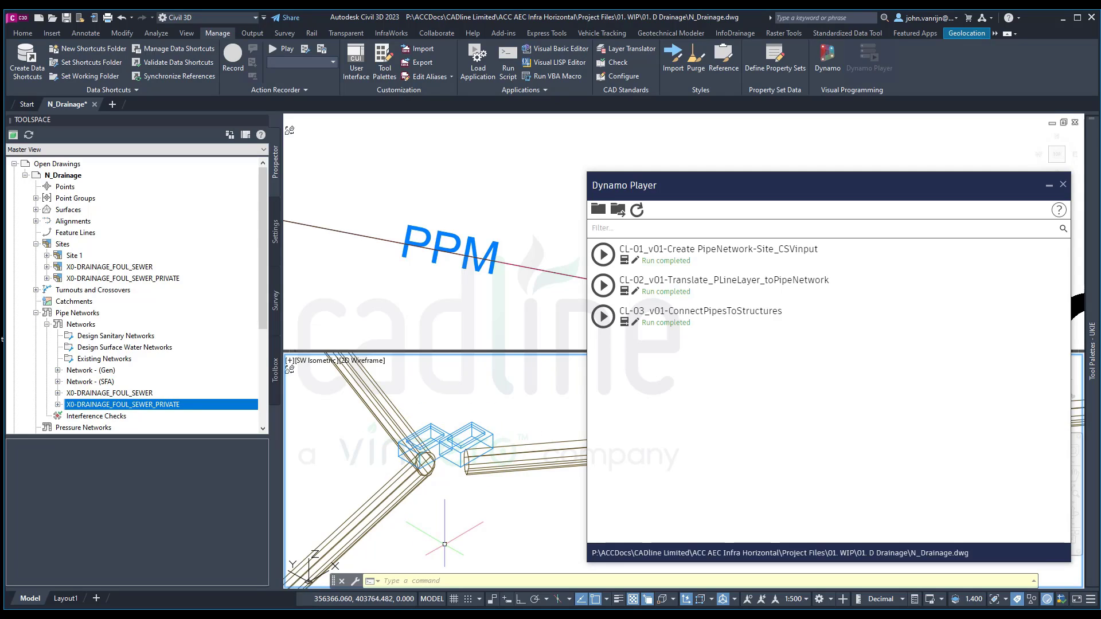
scroll(444, 543, down, 2)
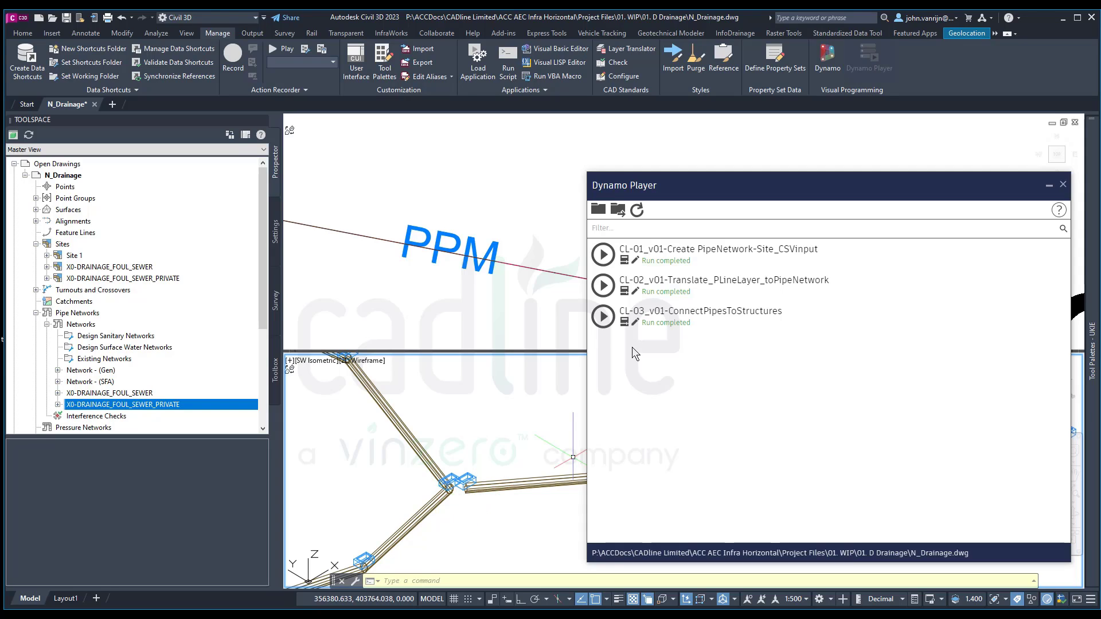
click(602, 317)
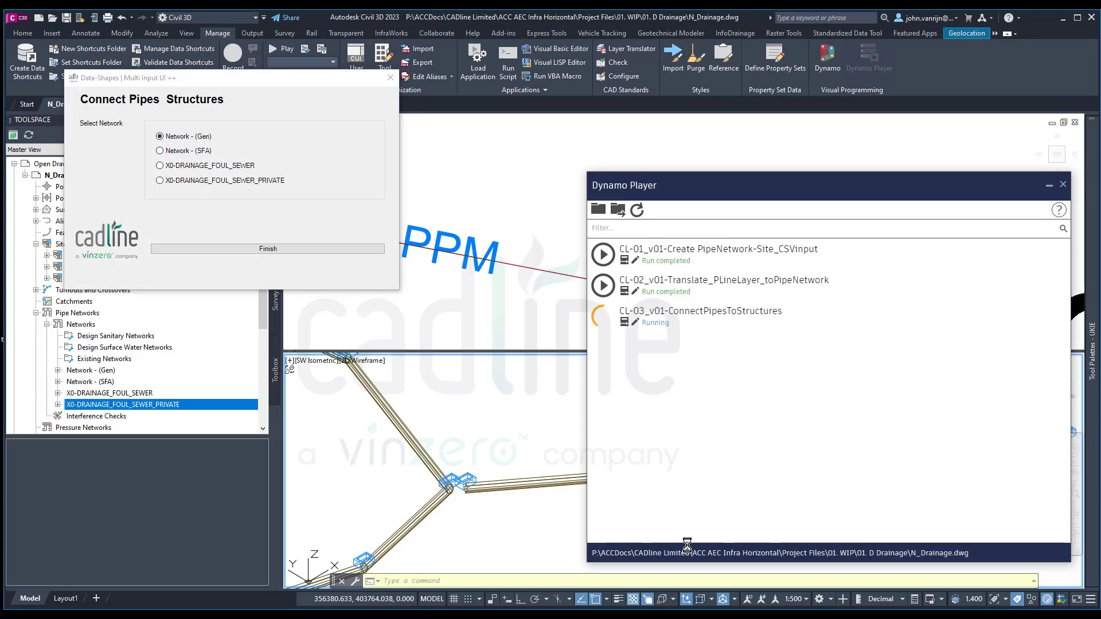
Step: Run CL-03 on the X0-DRAINAGE_FOUL_SEWER_PRIVATE network to connect its pipes to the manholes
click(160, 180)
click(276, 246)
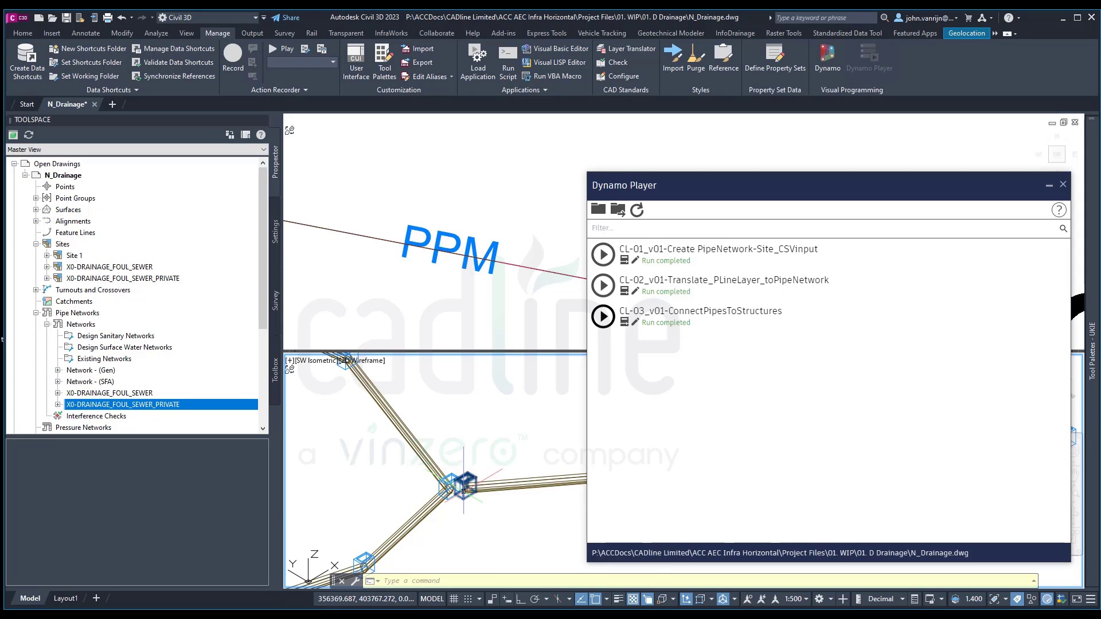
scroll(490, 486, down, 2)
scroll(342, 522, up, 3)
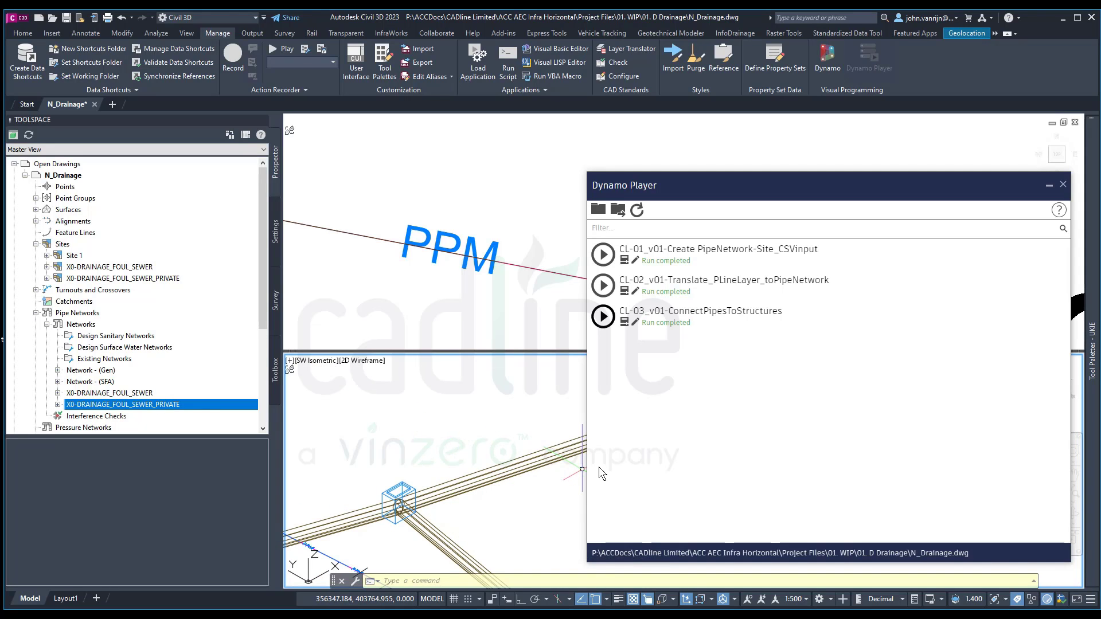
click(494, 506)
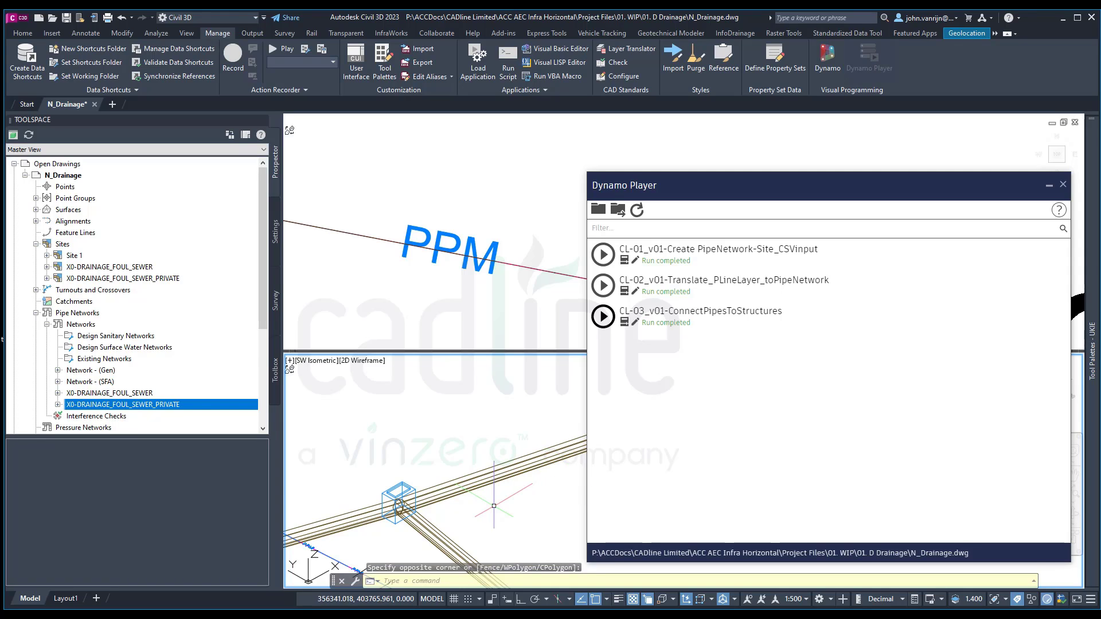
scroll(494, 506, down, 2)
scroll(486, 486, down, 1)
scroll(487, 486, down, 2)
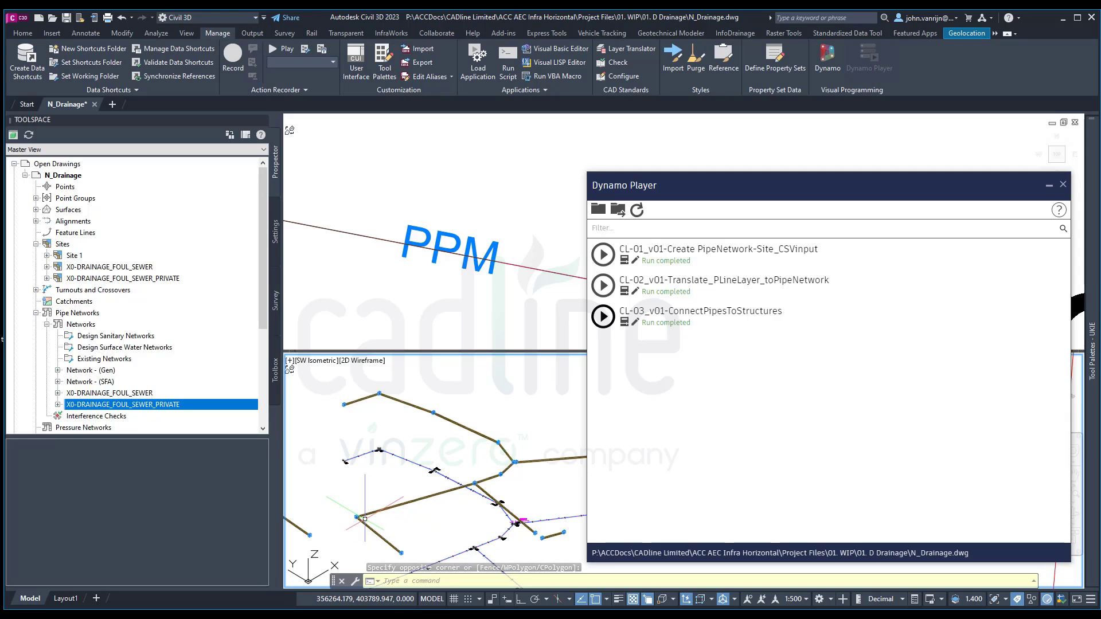